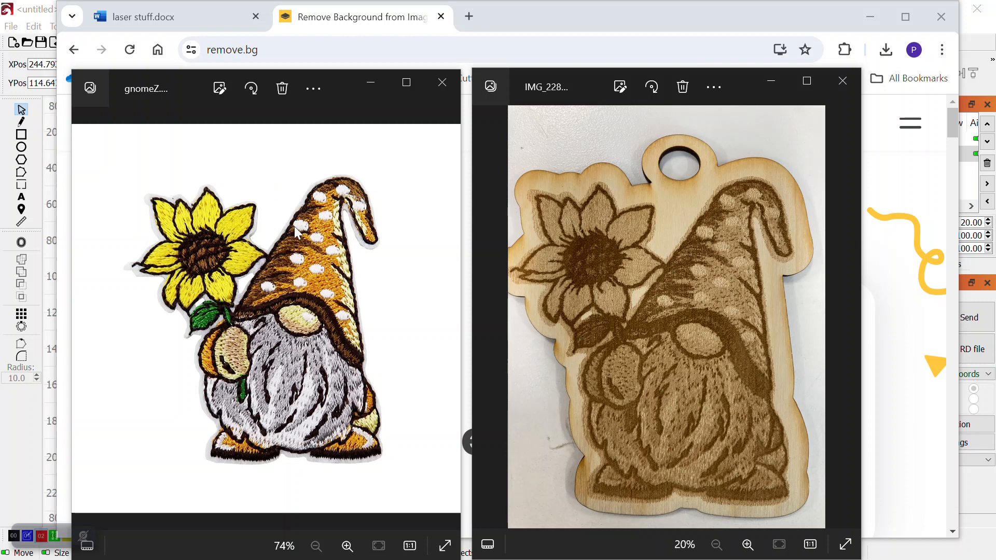
Upload gnomeZ.jpg to remove.bg to strip the image's background
left_click(371, 84)
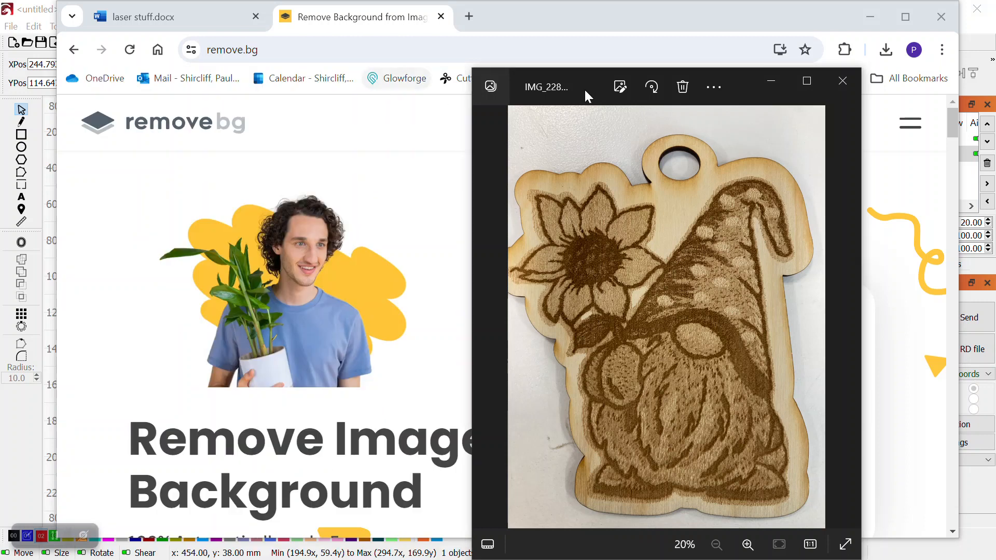
left_click(771, 80)
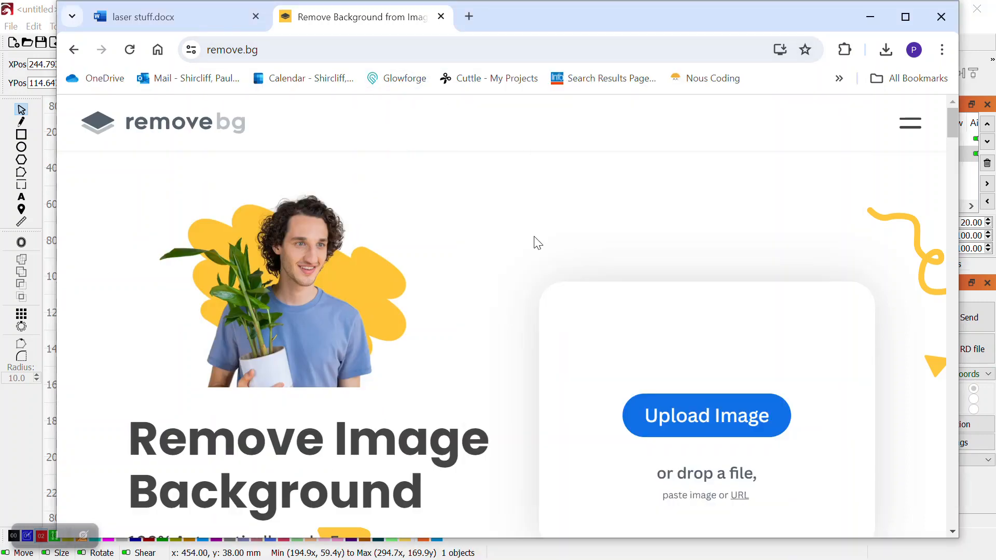
left_click(734, 418)
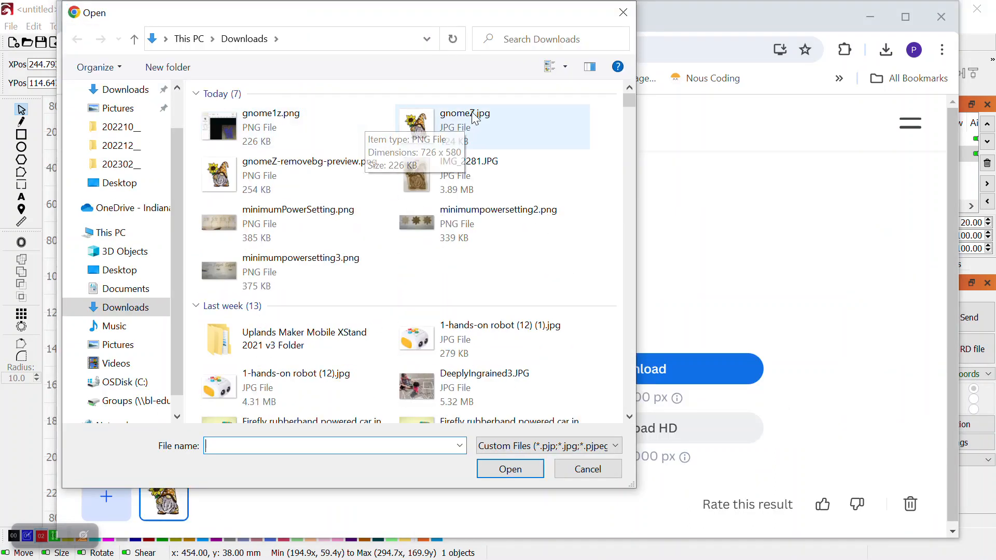
left_click(450, 120)
double_click(450, 119)
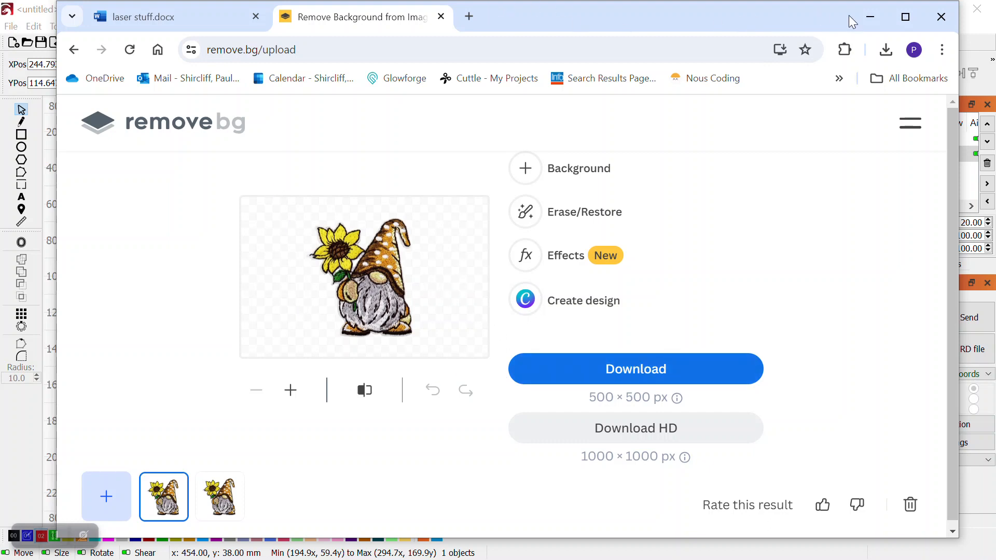
Delete the existing gnome image and both of its outline shapes from the canvas
left_click(870, 17)
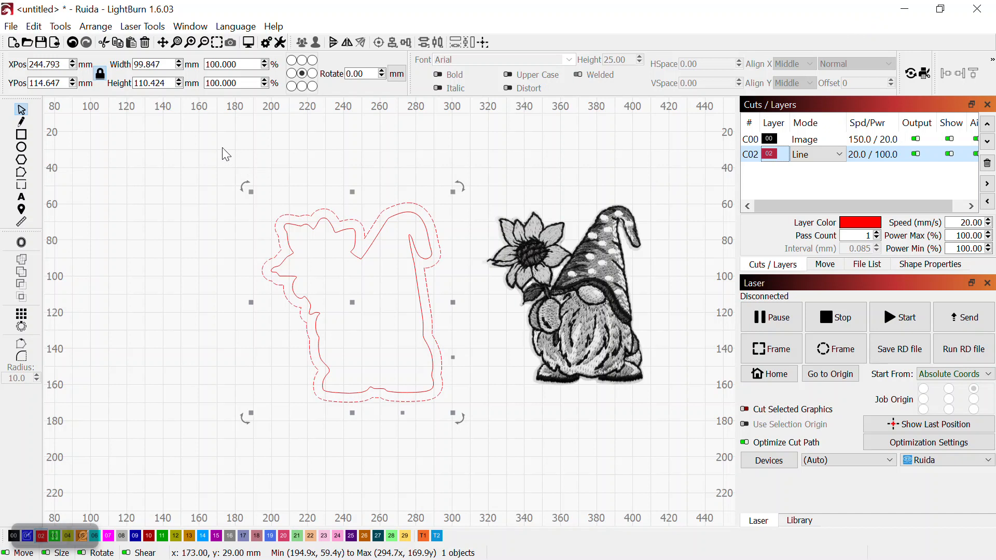
left_click(160, 147)
left_click(578, 324)
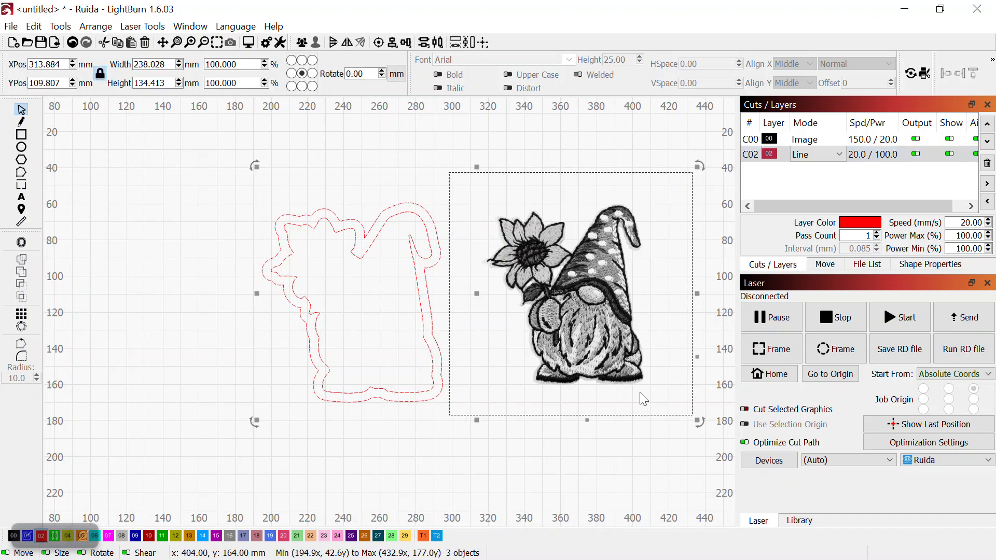
left_click(653, 488)
left_click(290, 247)
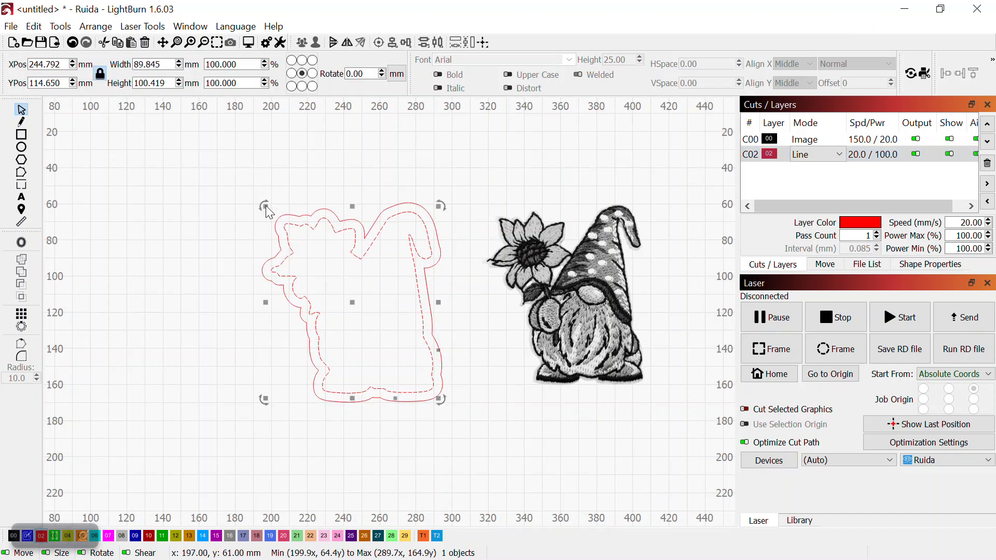
key("Delete")
left_click(394, 208)
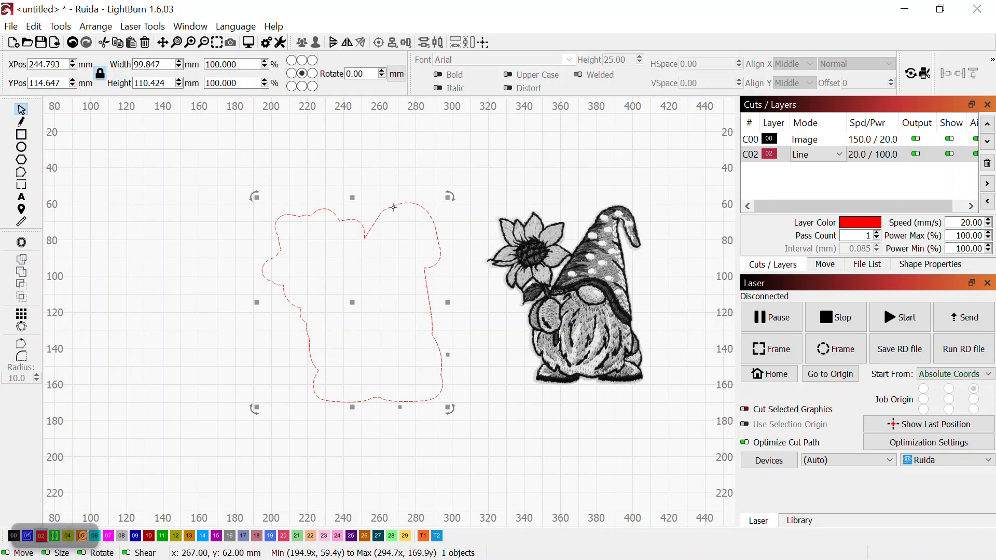
key("Delete")
left_click(514, 269)
key("Delete")
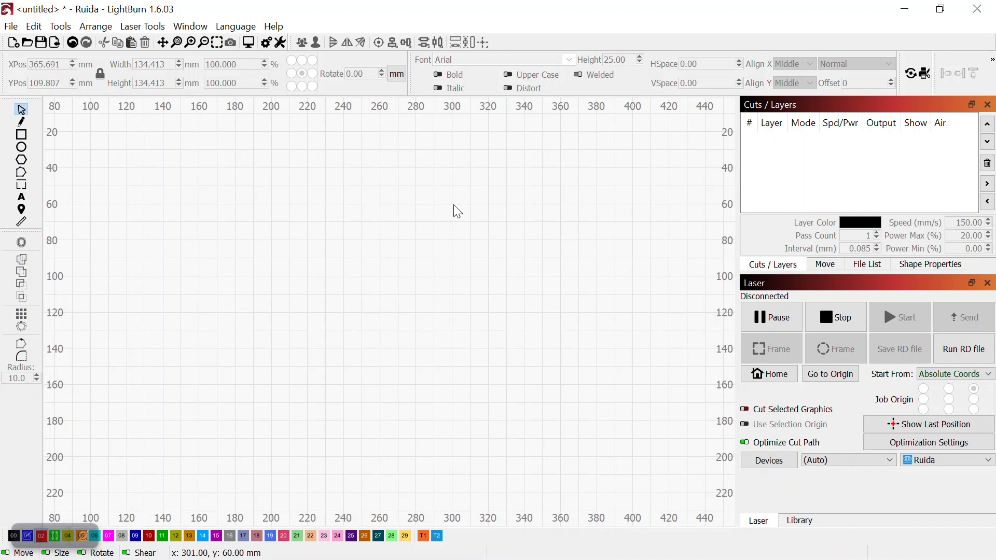
Import gnomeZ-removebg-preview.png into the project
left_click(11, 27)
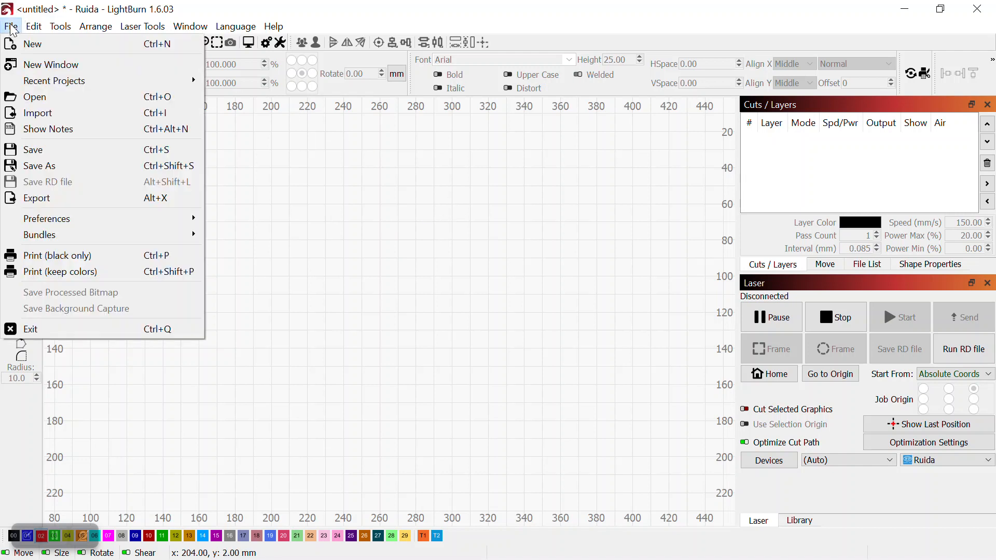
left_click(33, 114)
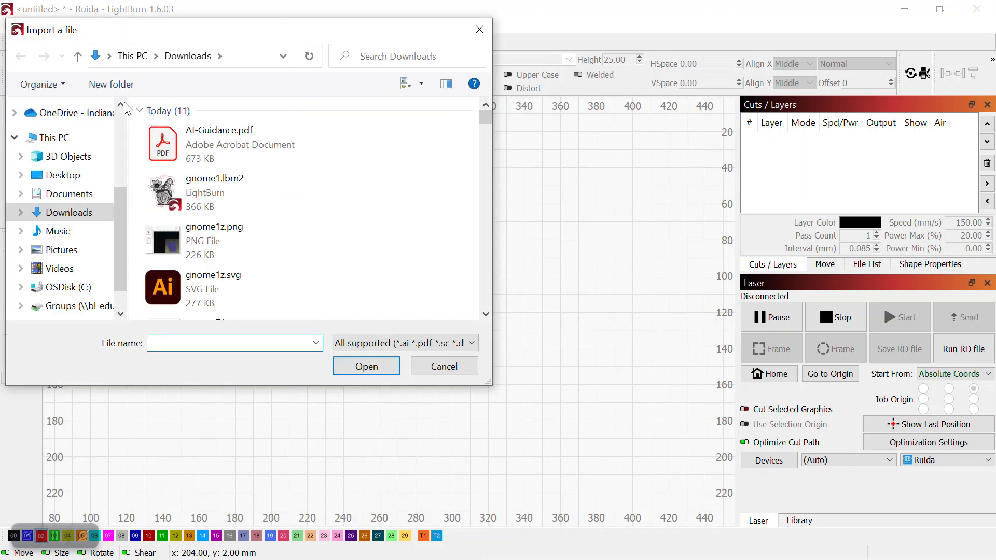
scroll(209, 207, "down", 3)
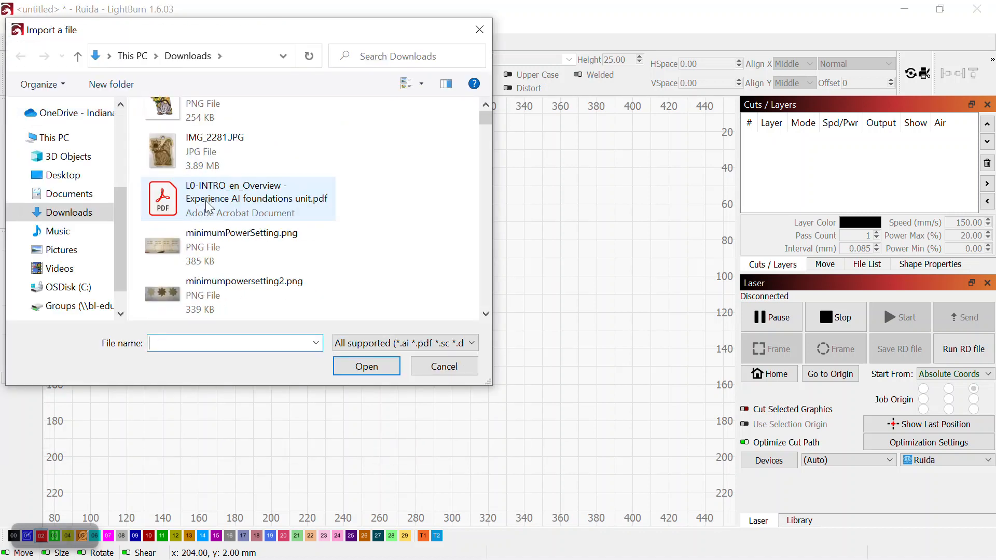
scroll(232, 148, "up", 1)
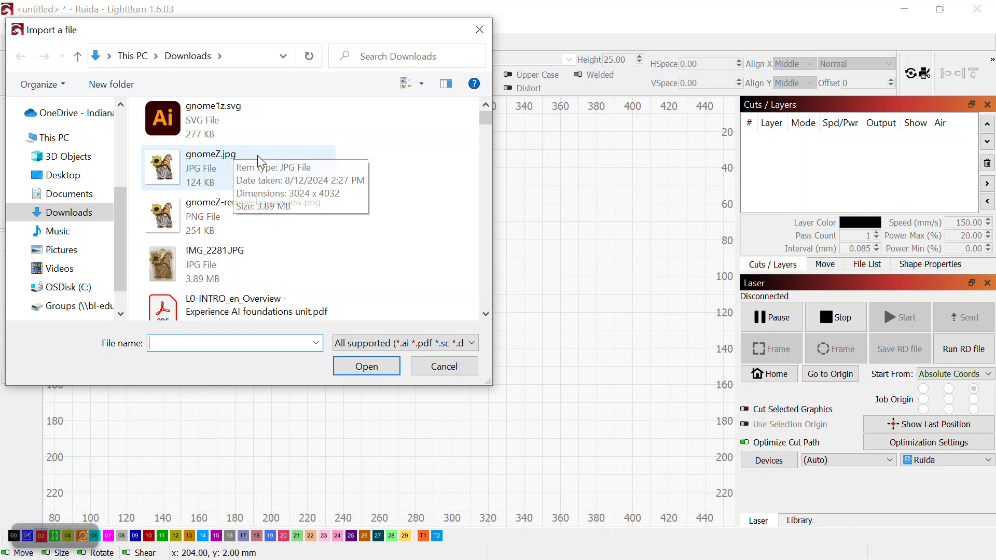
left_click(197, 212)
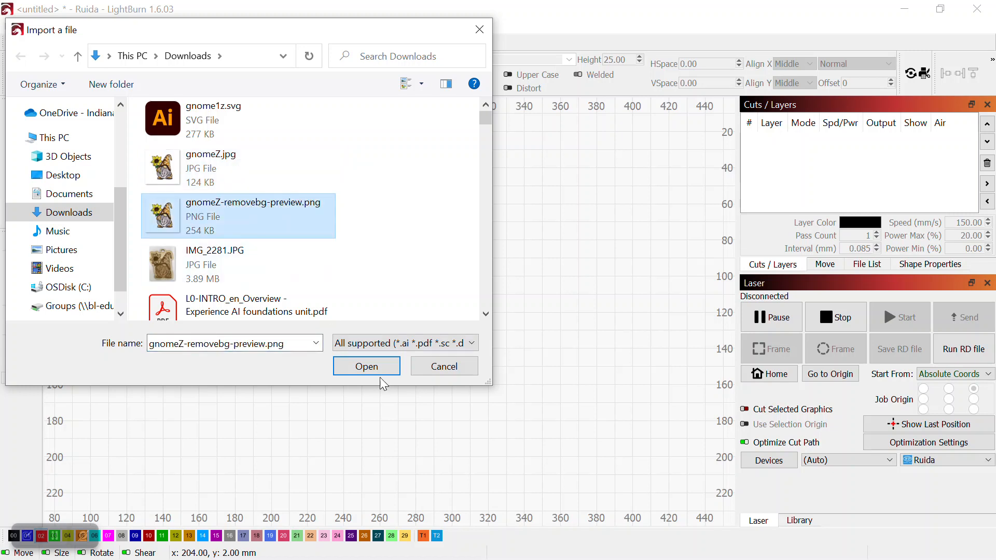
left_click(364, 367)
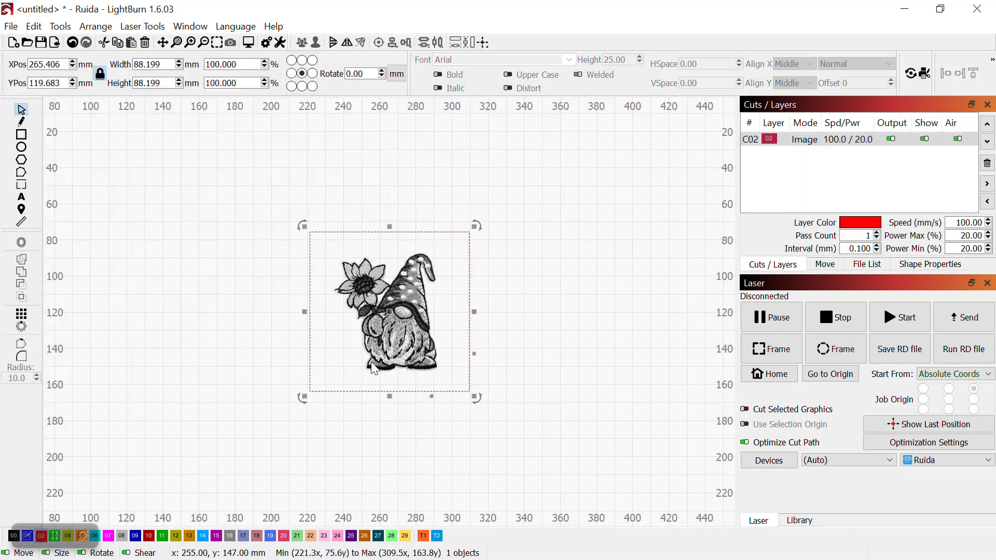
Open the image layer's cut settings to review them, closing without changes
left_click(576, 201)
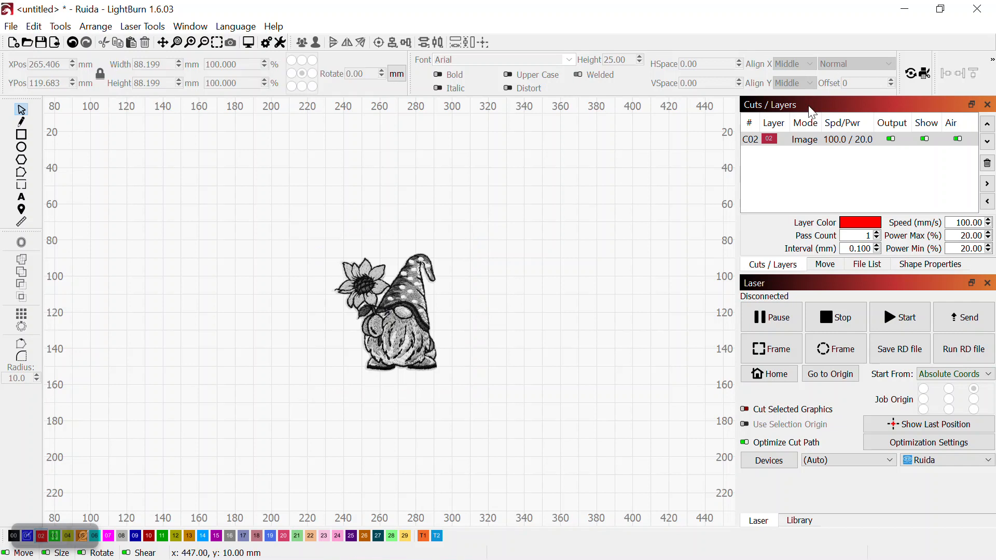
double_click(772, 143)
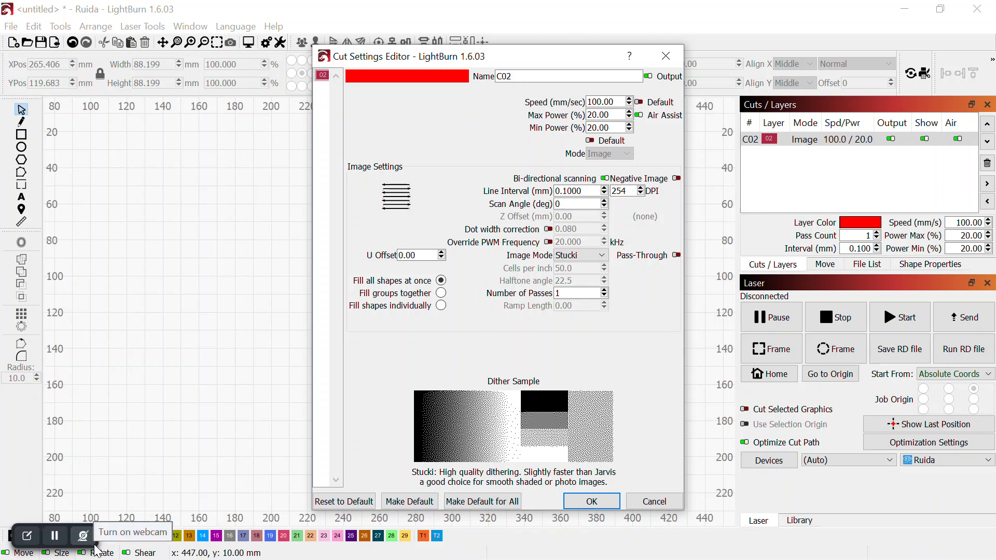
left_click(15, 539)
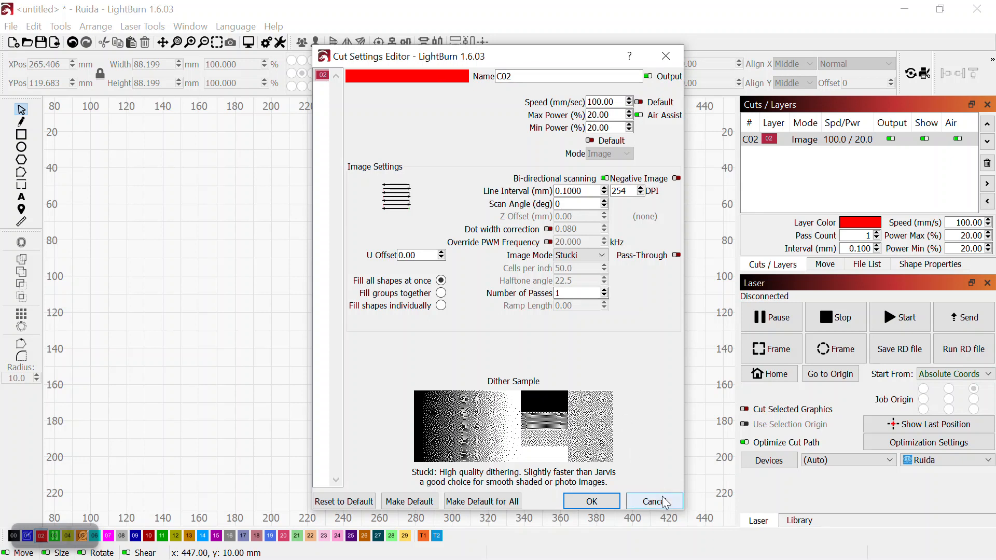
left_click(639, 502)
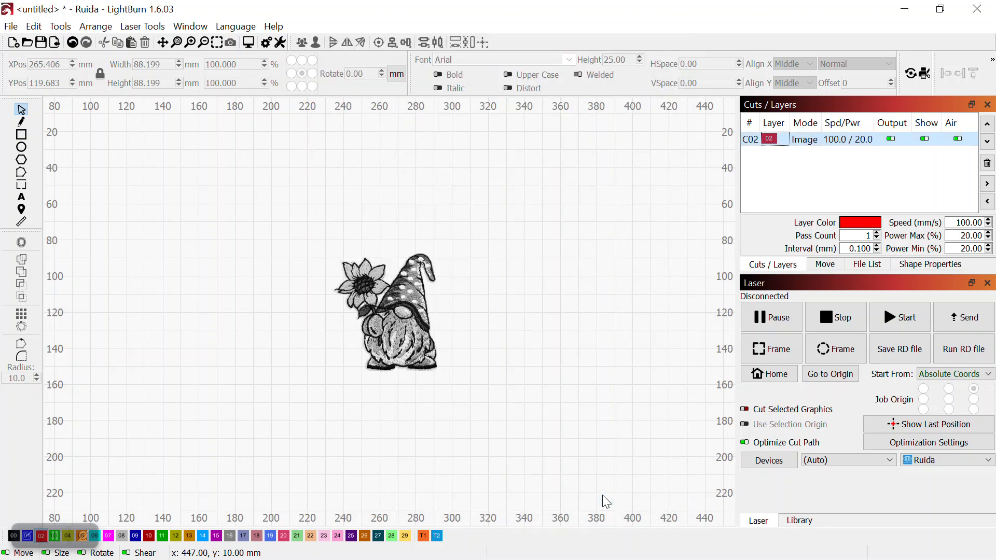
double_click(771, 144)
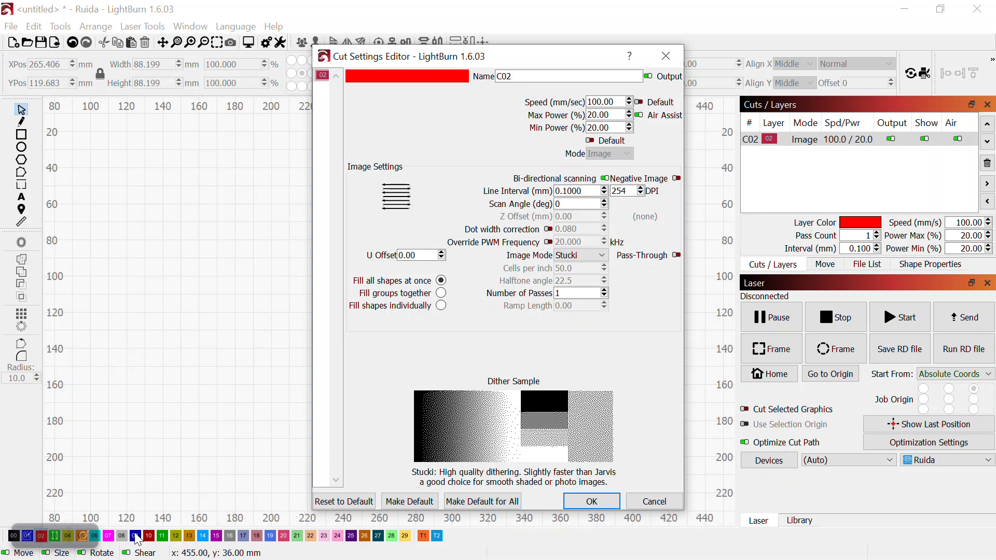
left_click(666, 56)
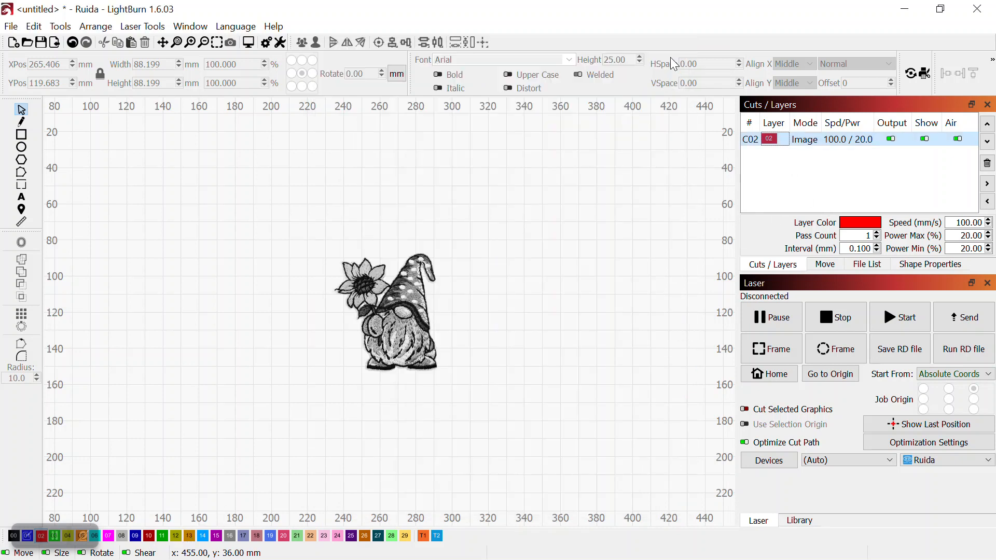
Assign the gnome image to layer 09
left_click(420, 299)
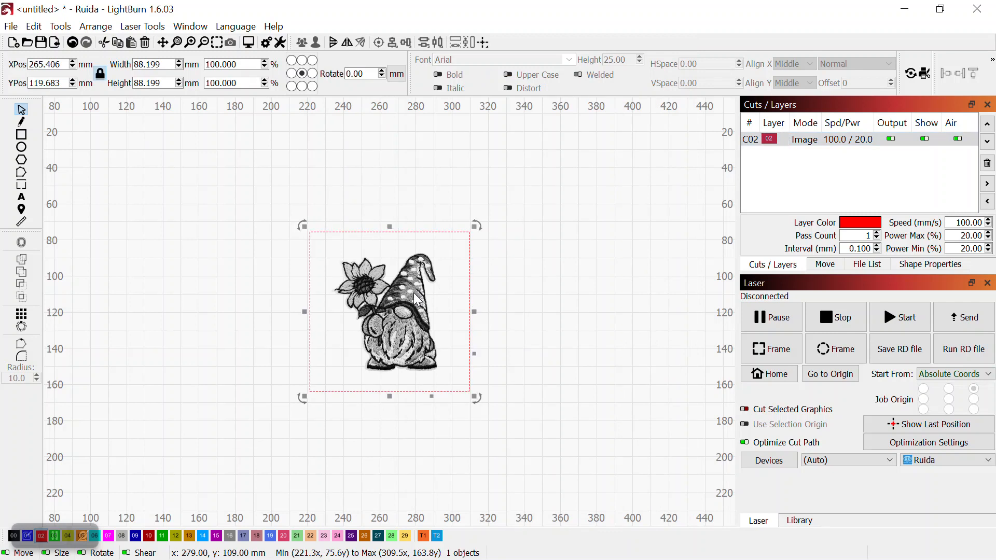
left_click(136, 538)
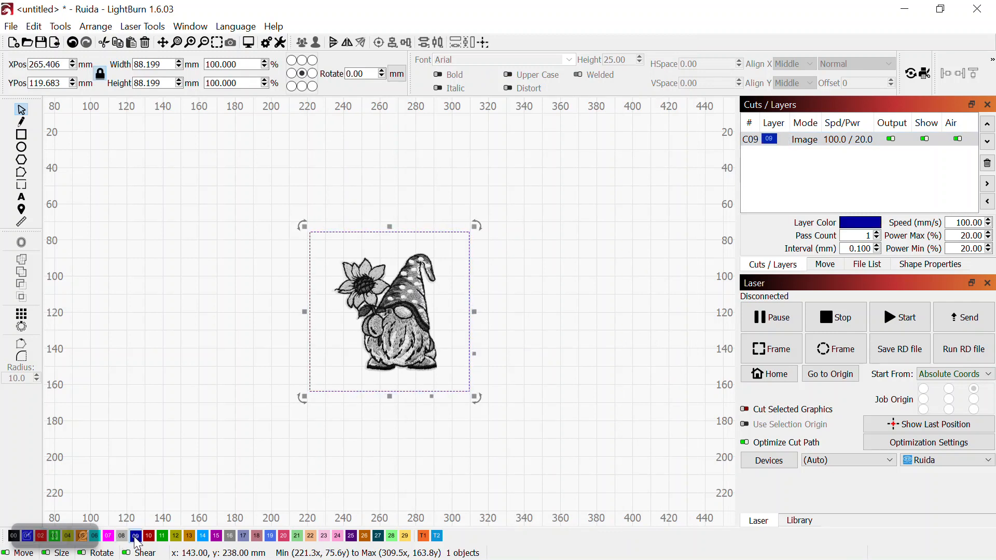
left_click(666, 206)
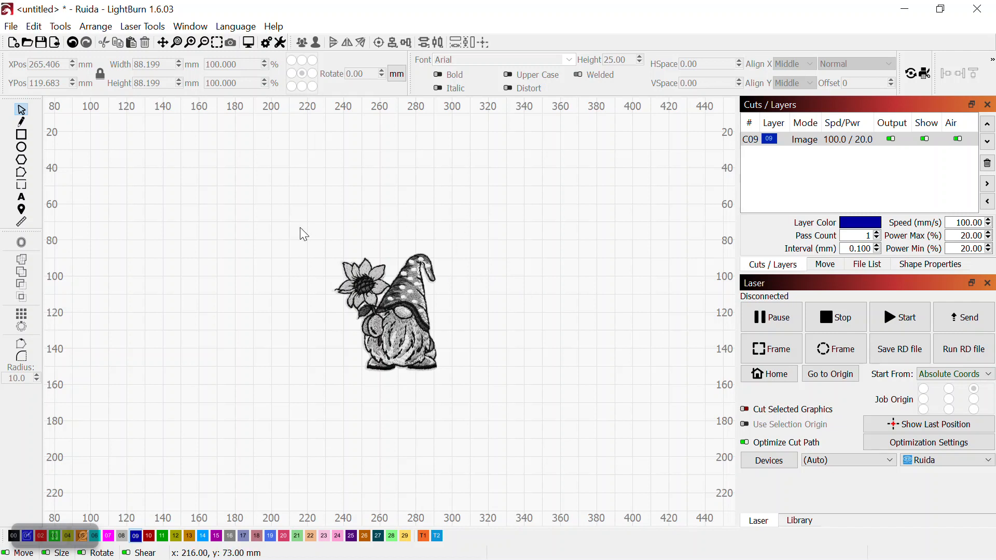
Move the gnome image toward the upper left of the work area
left_click(416, 299)
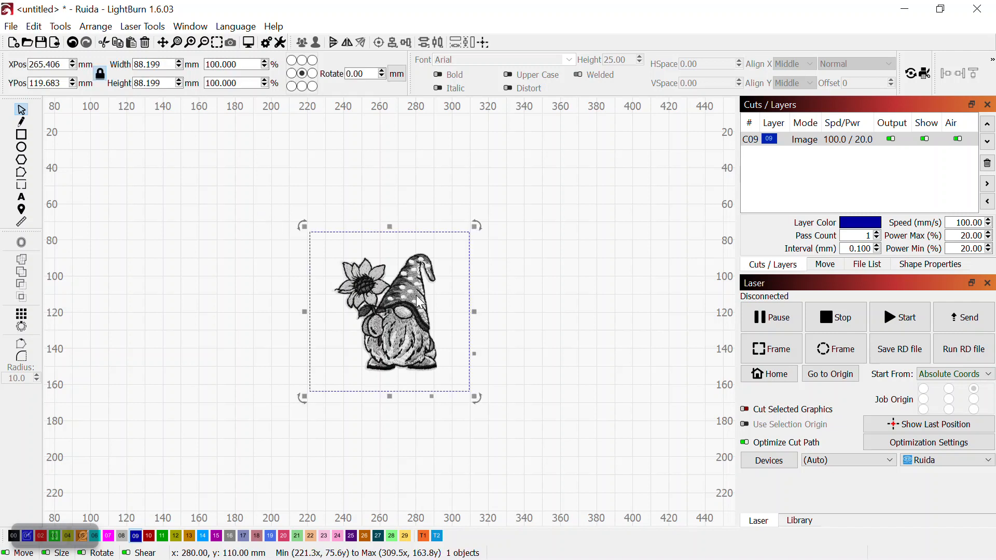
right_click(415, 295)
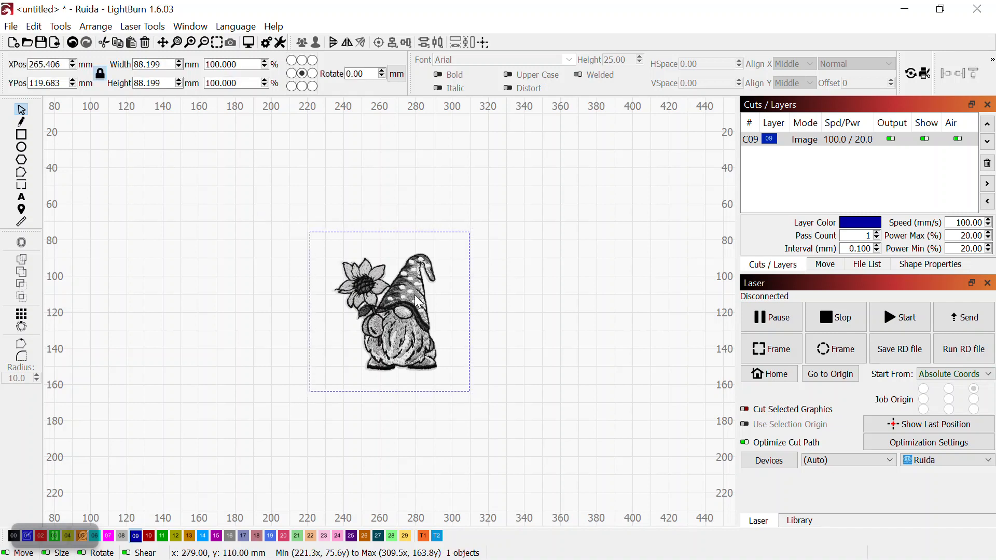
scroll(335, 192, "up", 2)
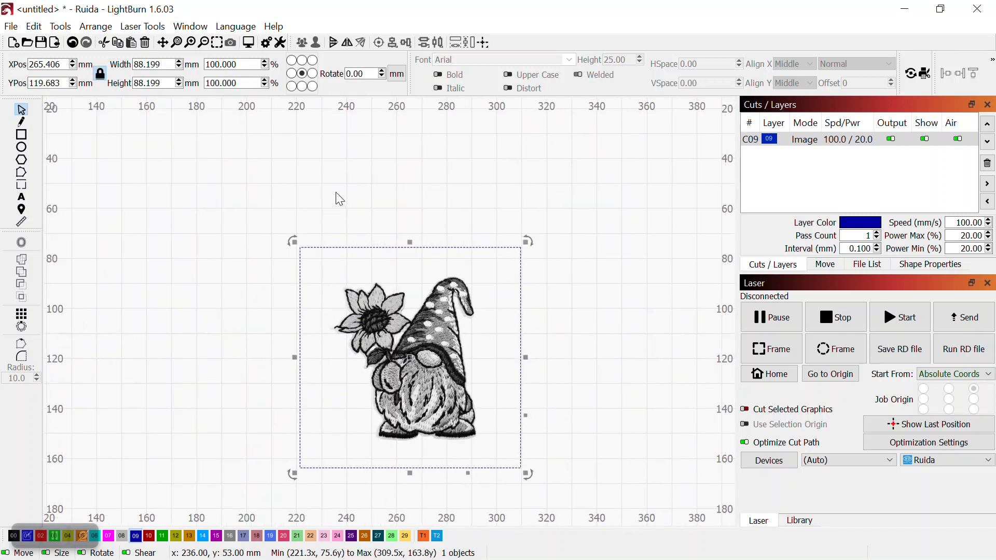
scroll(336, 193, "down", 4)
left_click_drag(384, 280, 252, 194)
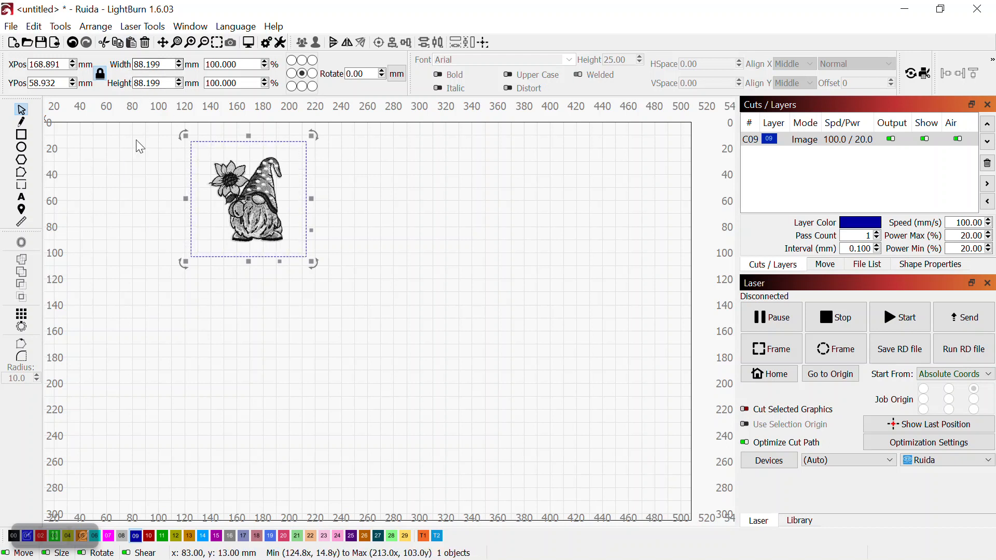
Scale the gnome image up to about 130 mm square
left_click_drag(262, 213, 201, 179)
left_click_drag(242, 227, 291, 283)
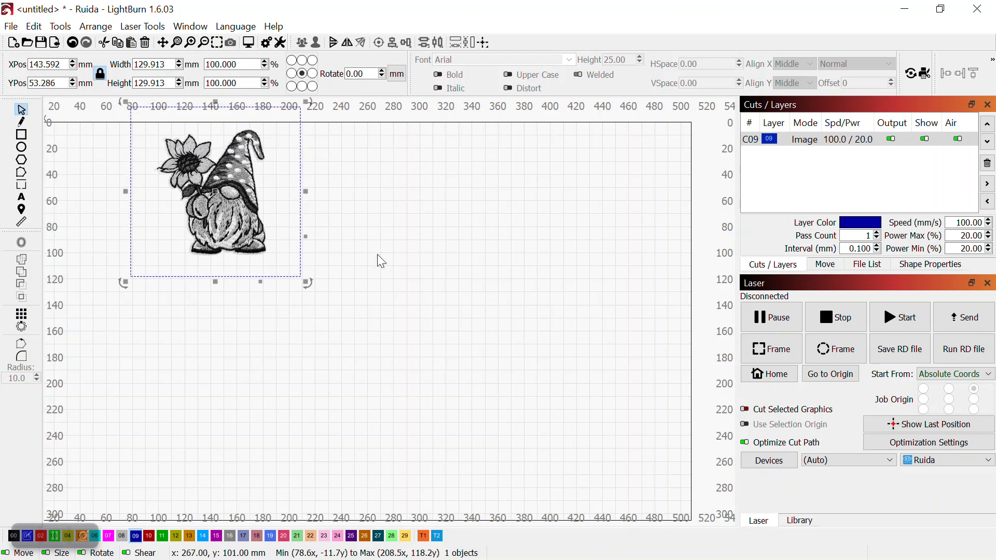
Move the gnome image to about the centre of the work area
left_click(434, 241)
left_click_drag(231, 205, 365, 316)
left_click(542, 306)
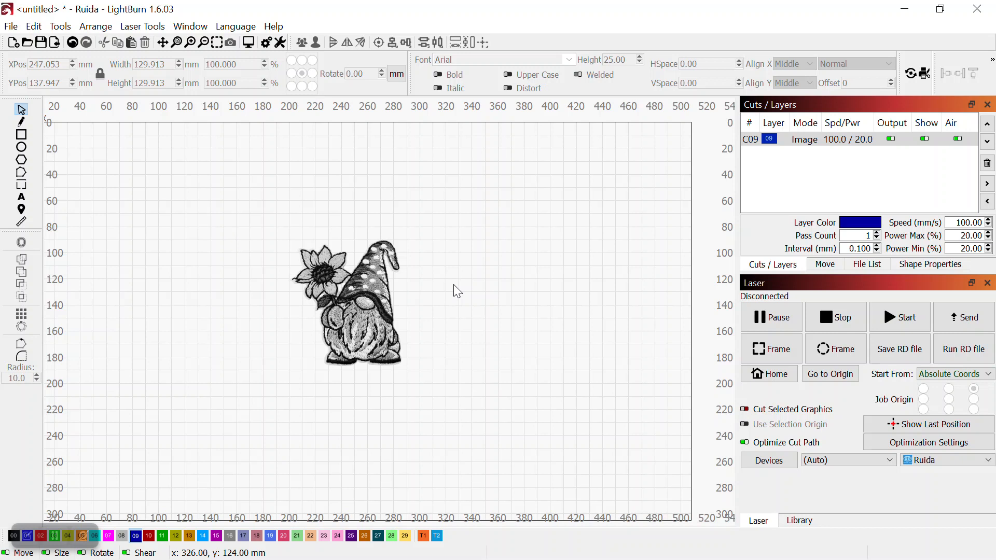
Open Trace Image for the gnome and set the threshold to 255
left_click(335, 242)
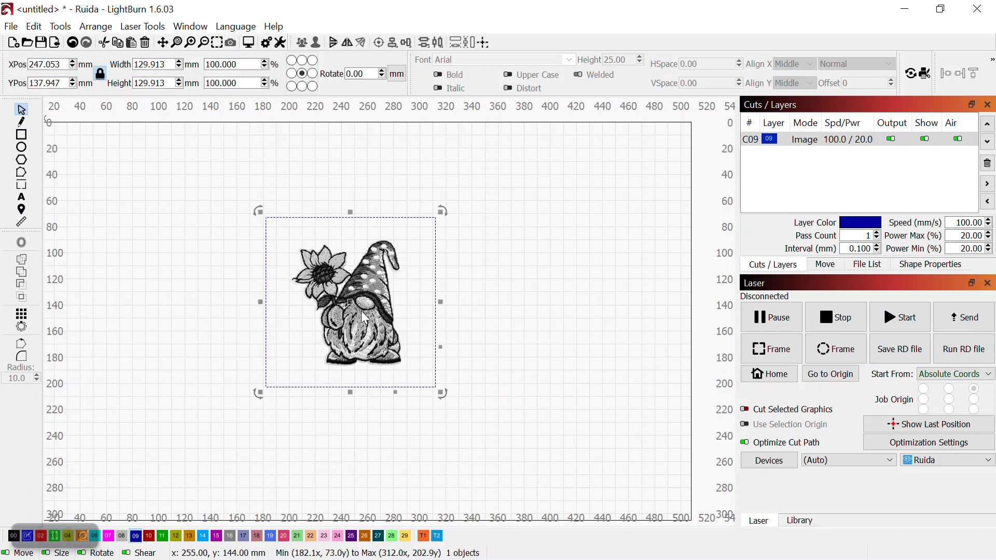
left_click(63, 27)
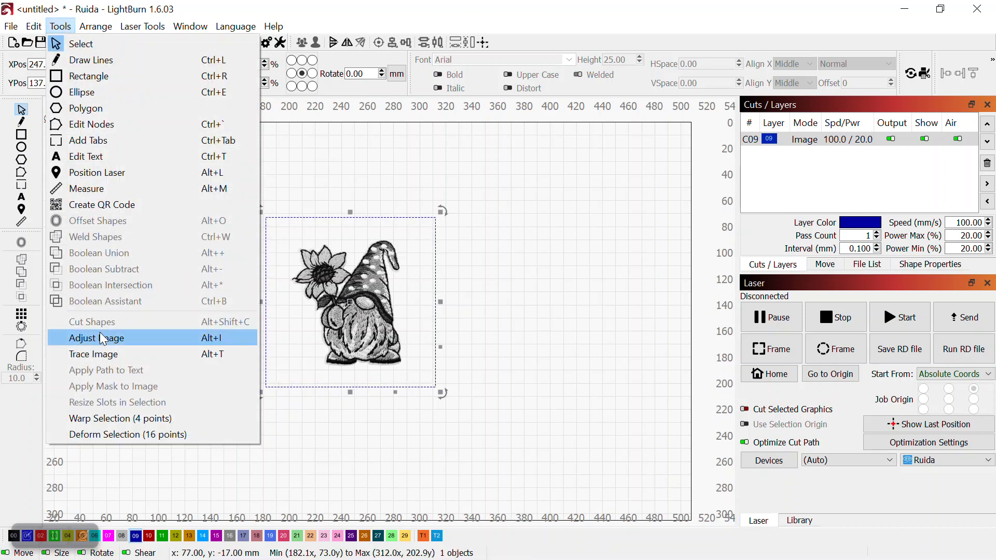
left_click(99, 354)
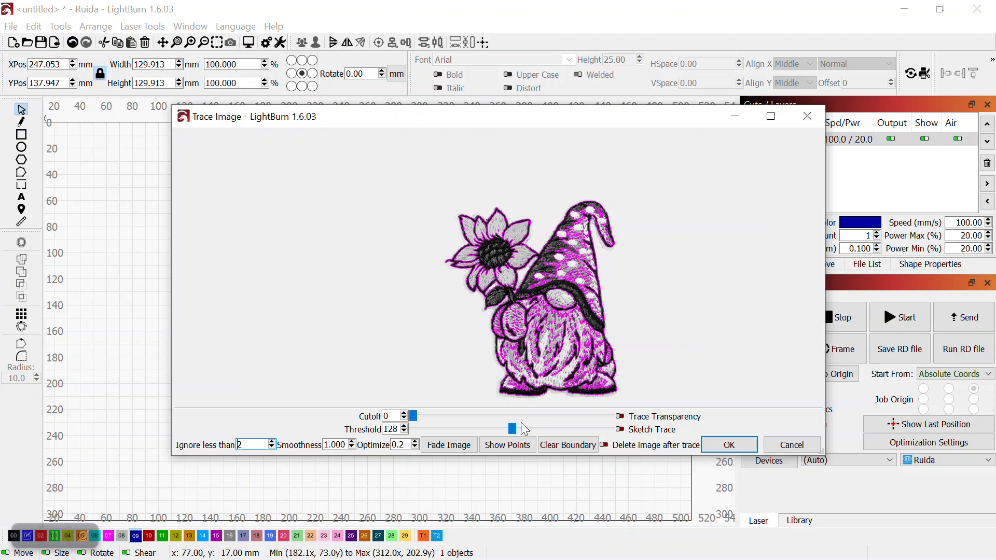
left_click_drag(512, 427, 614, 426)
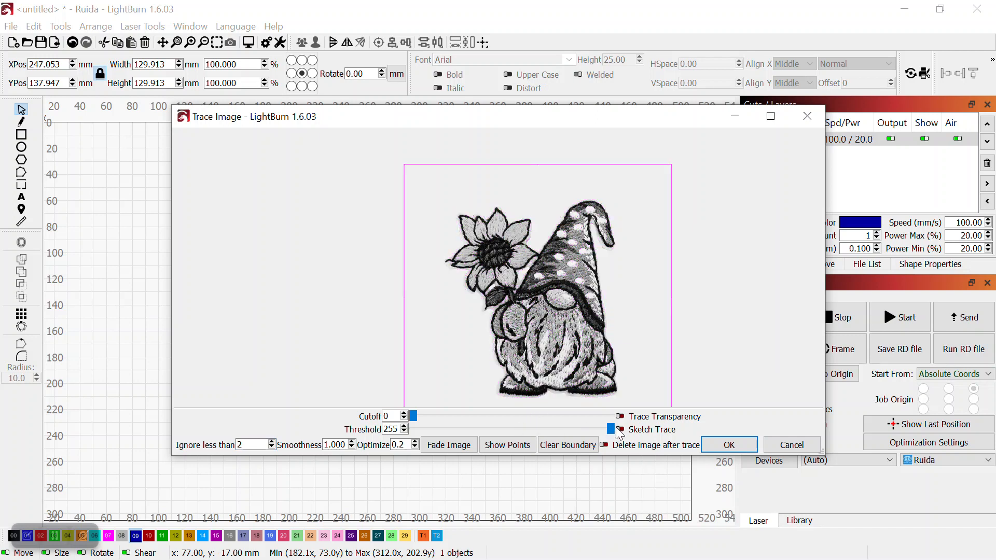
Turn on Sketch Trace in the trace settings
left_click(621, 428)
left_click(622, 429)
left_click(621, 429)
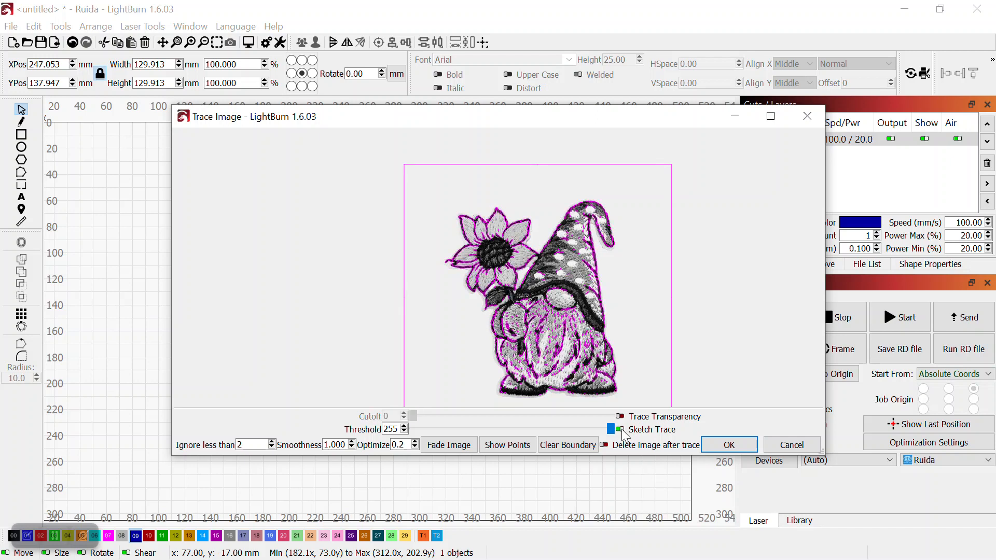
Turn Sketch Trace off, set the trace threshold to 254, and apply the trace
left_click(621, 428)
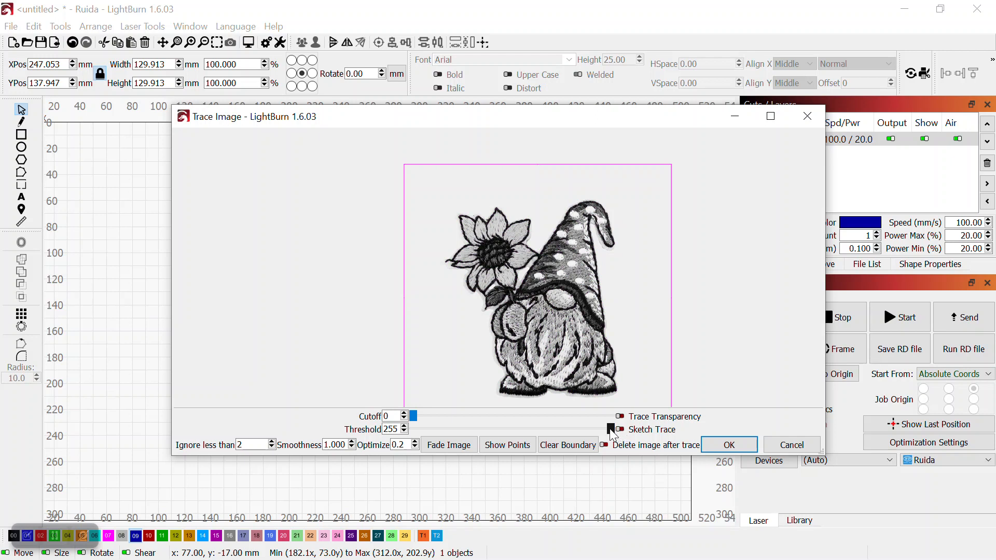
left_click_drag(610, 429, 609, 428)
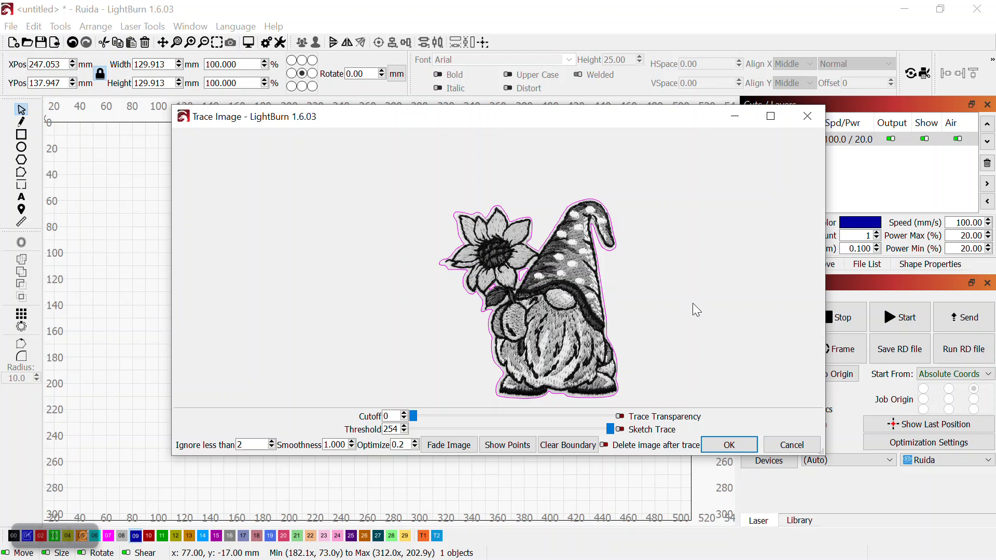
left_click(730, 445)
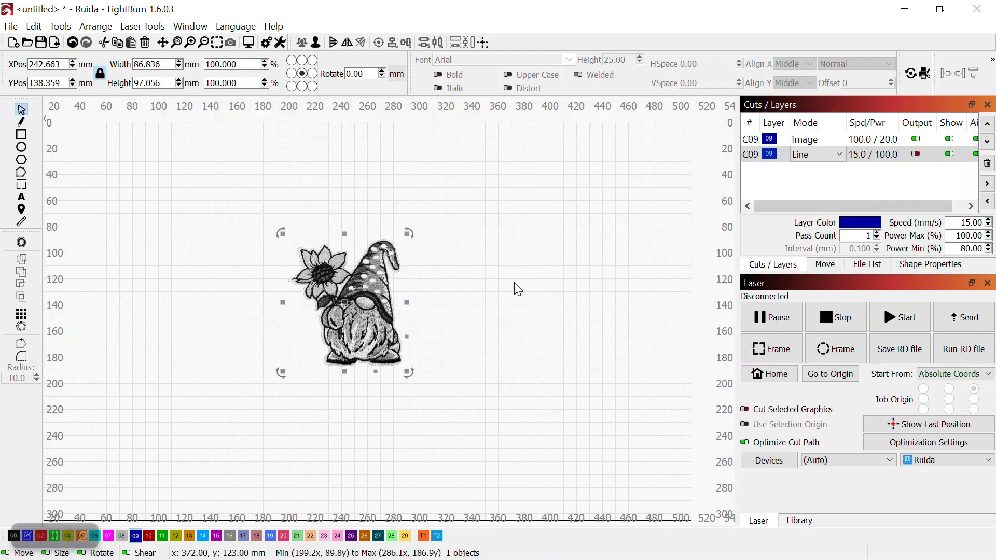
Assign the traced outline to layer 10
left_click(771, 155)
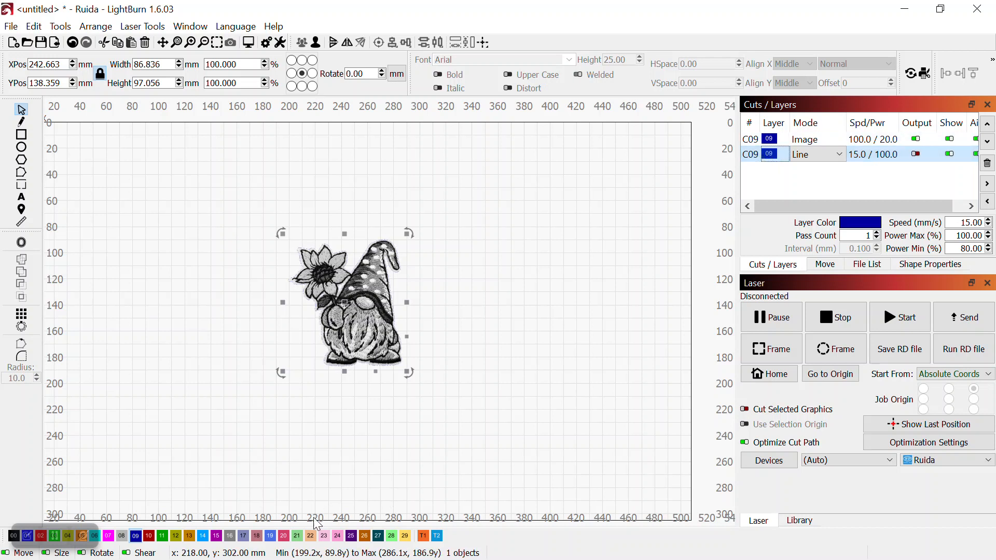
left_click(153, 538)
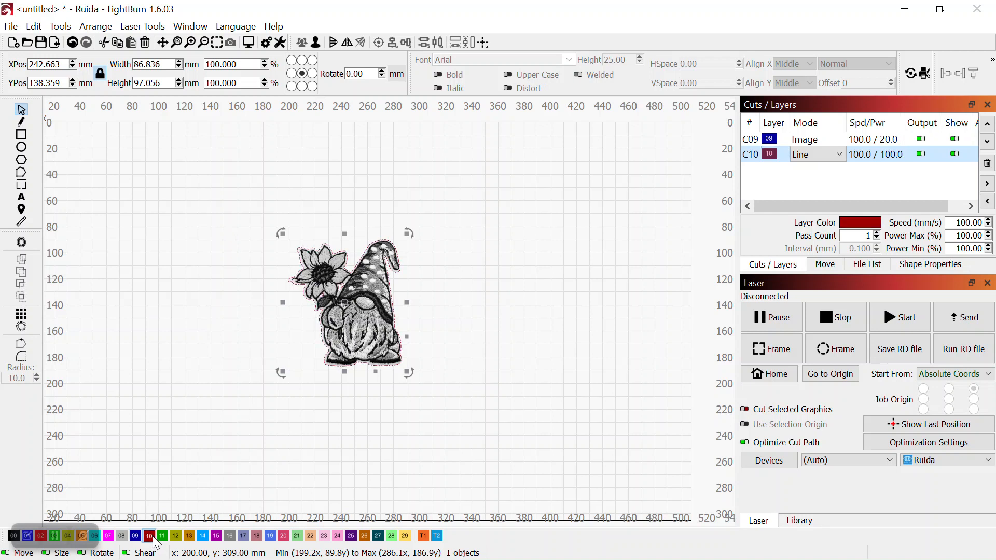
Move the gnome image to the right, off the traced outline
left_click(593, 262)
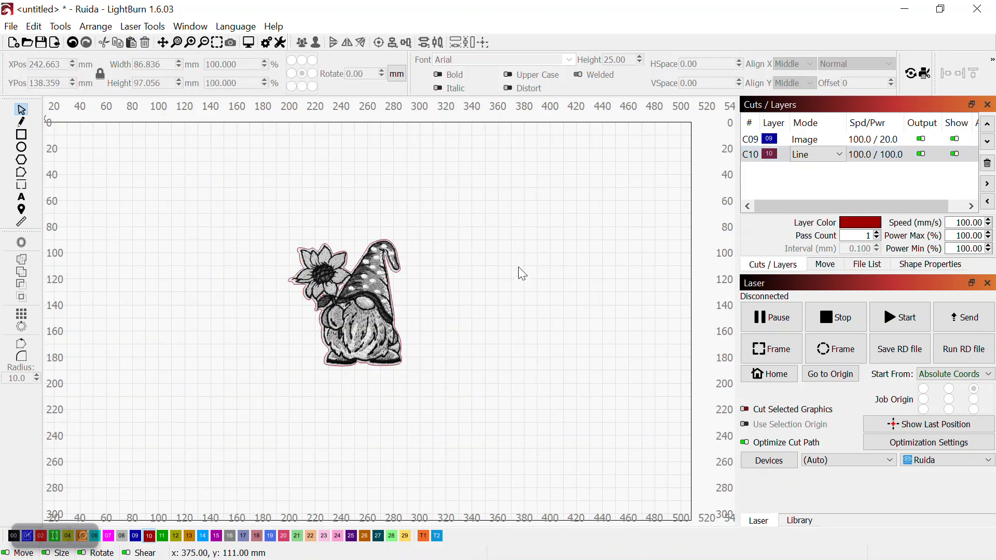
left_click_drag(368, 294, 541, 288)
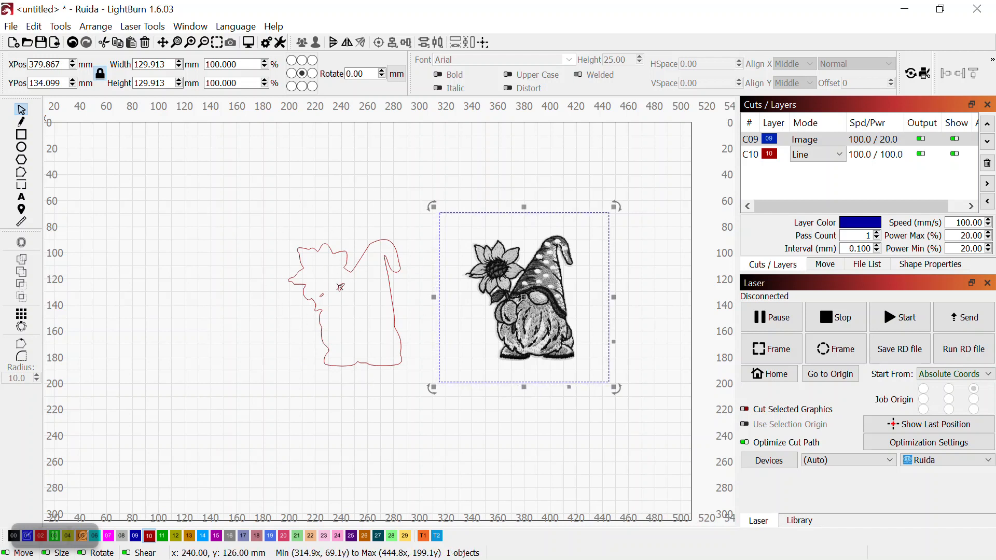
Ungroup the traced outline
left_click(344, 206)
left_click(350, 270)
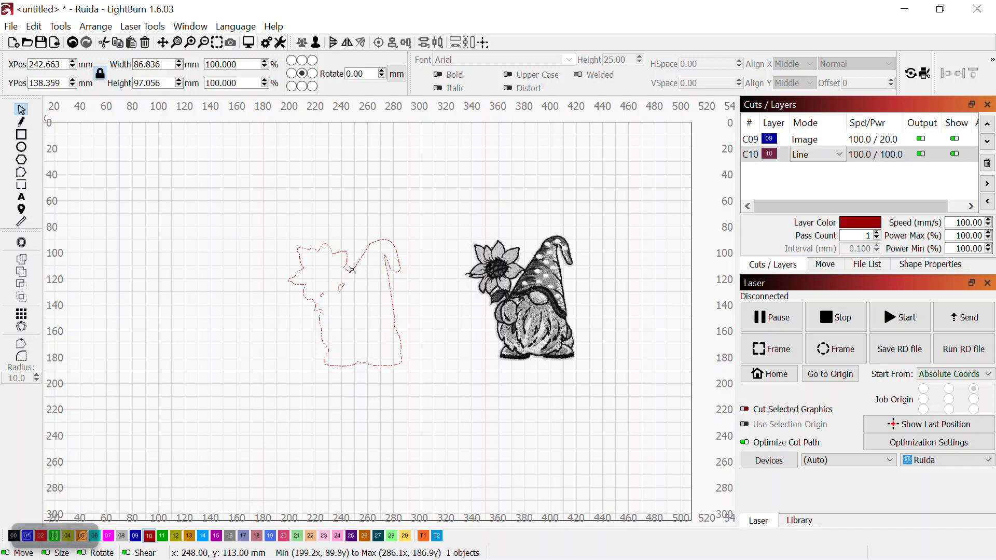
left_click(94, 28)
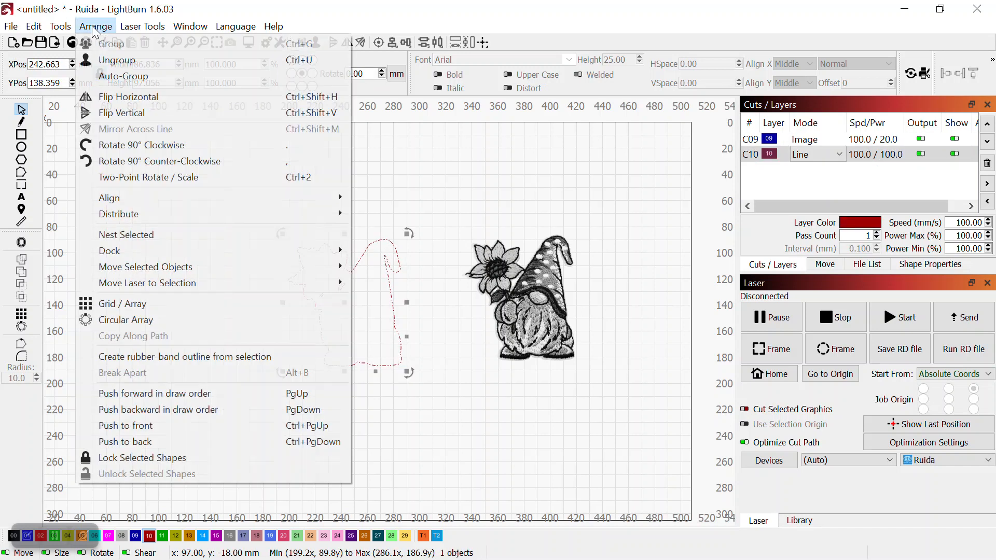
left_click(107, 59)
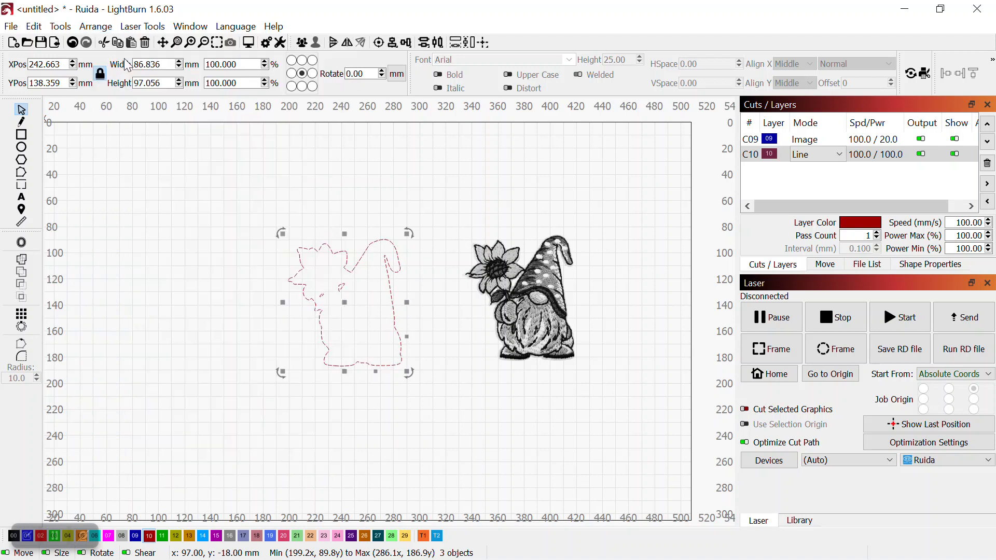
Delete the small stray shape inside the traced outline
left_click(393, 151)
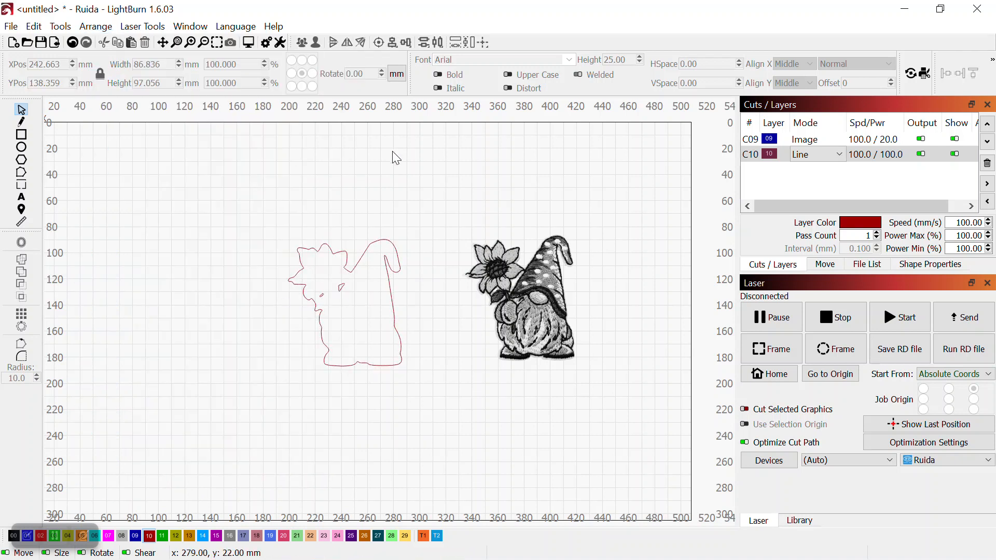
left_click(341, 289)
left_click(342, 289)
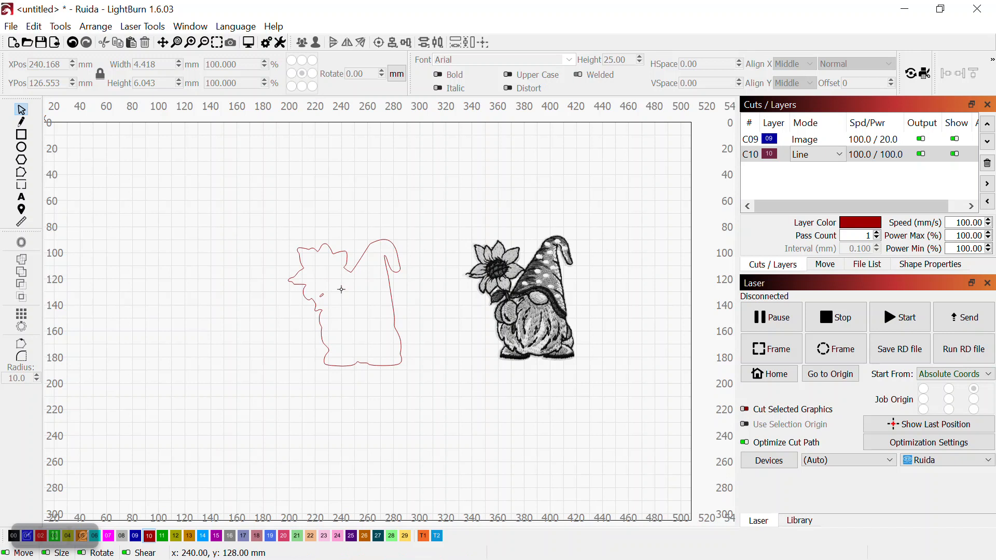
left_click(322, 296)
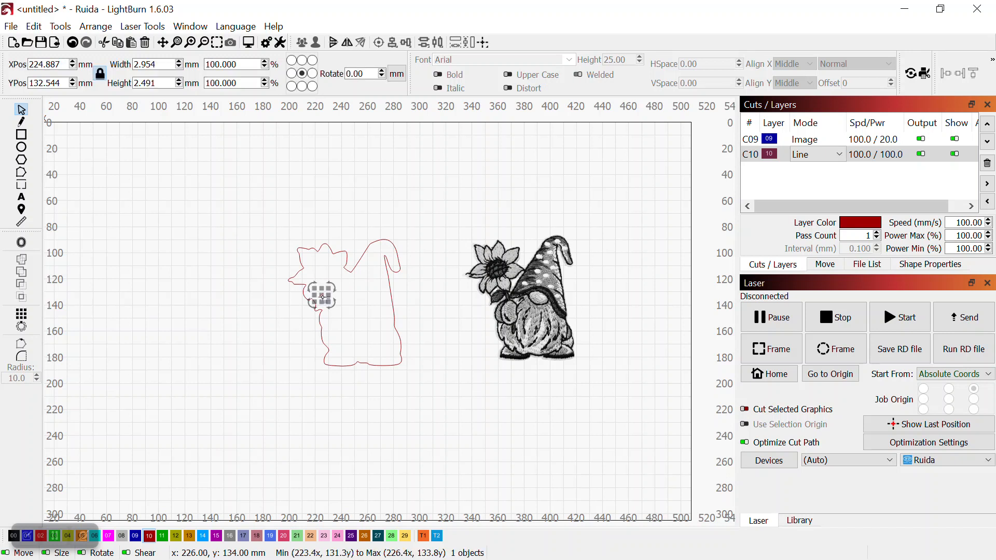
key("Delete")
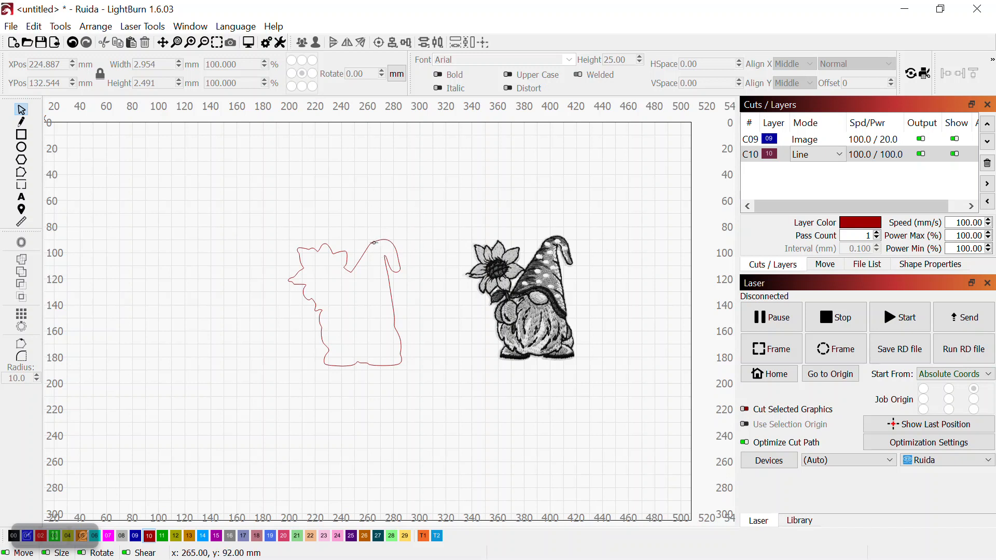
Offset the traced outline outward by 5.00 mm with round corners
left_click(374, 243)
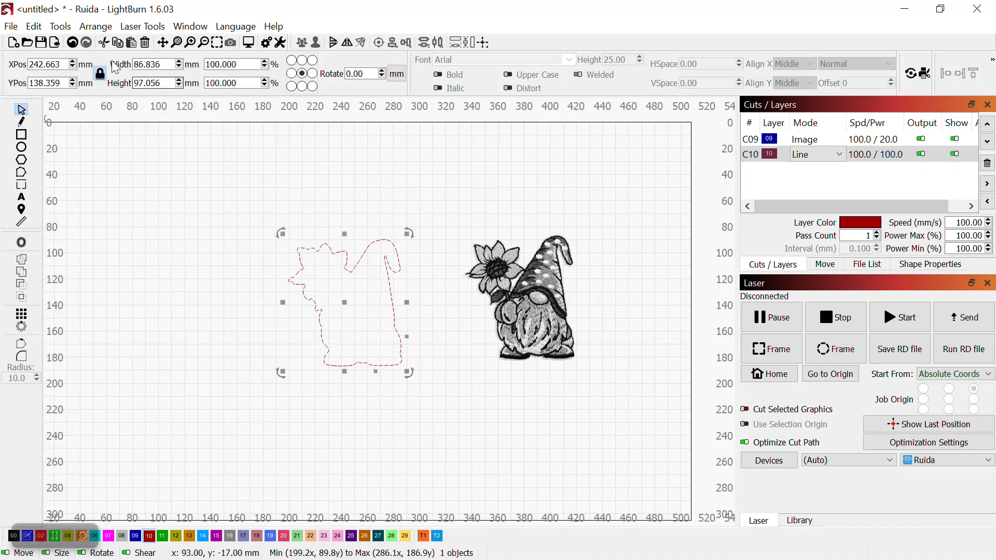
left_click(62, 29)
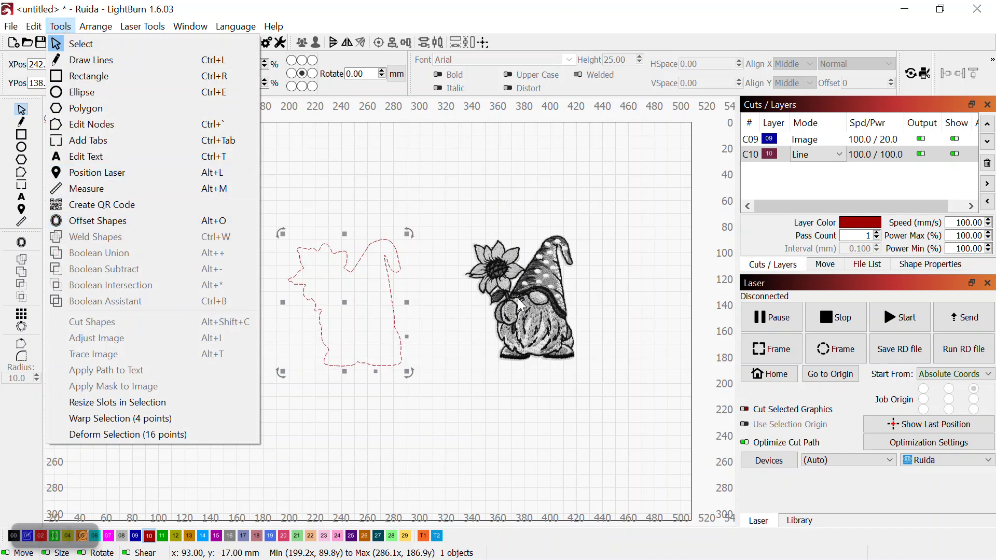
left_click(541, 273)
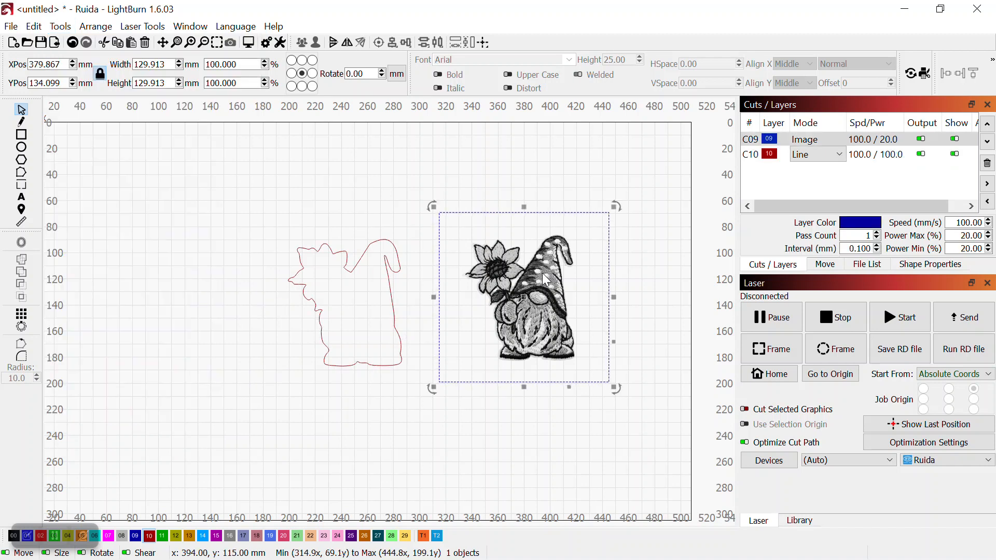
left_click(60, 26)
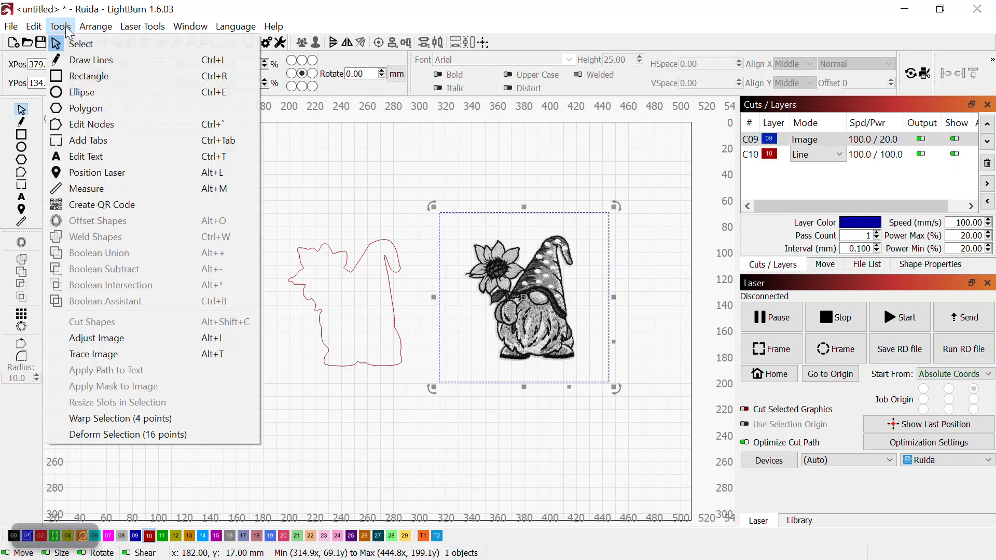
left_click(519, 161)
left_click(393, 284)
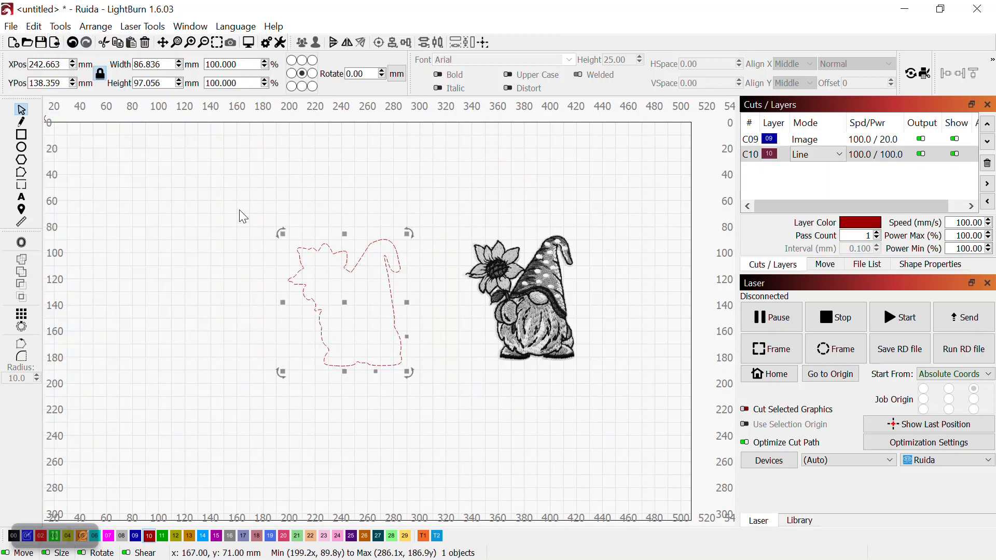
left_click(67, 29)
left_click(78, 220)
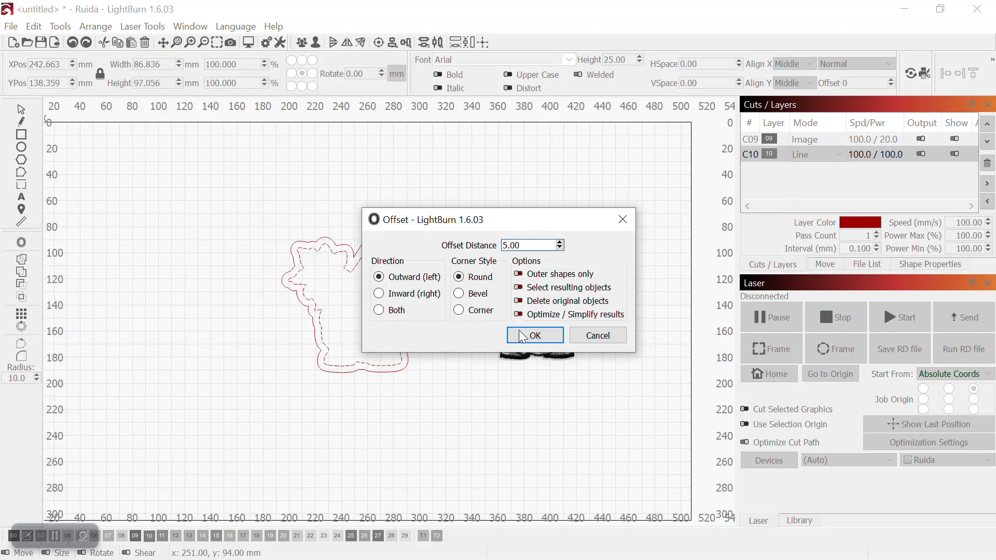
left_click(535, 337)
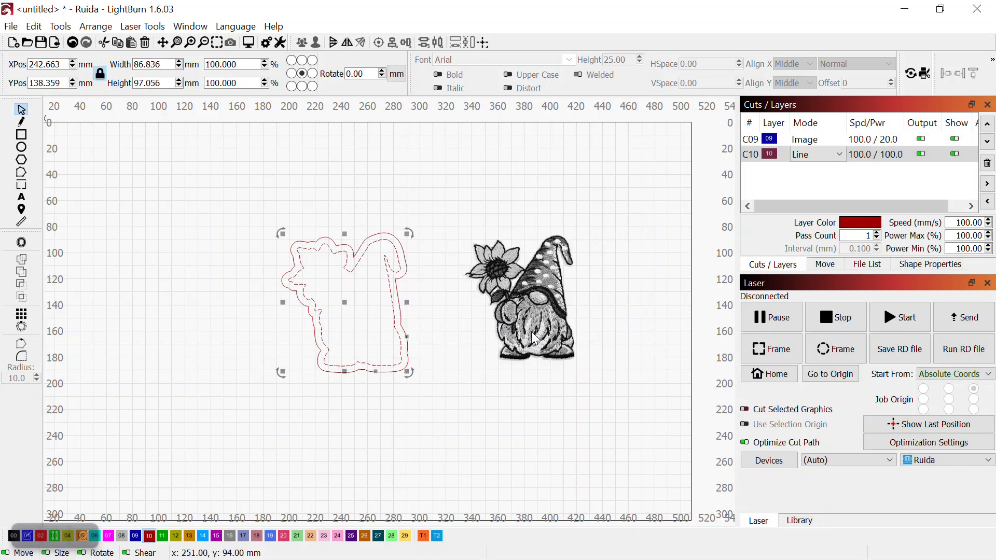
Assign the new offset outline to layer 11
left_click(444, 172)
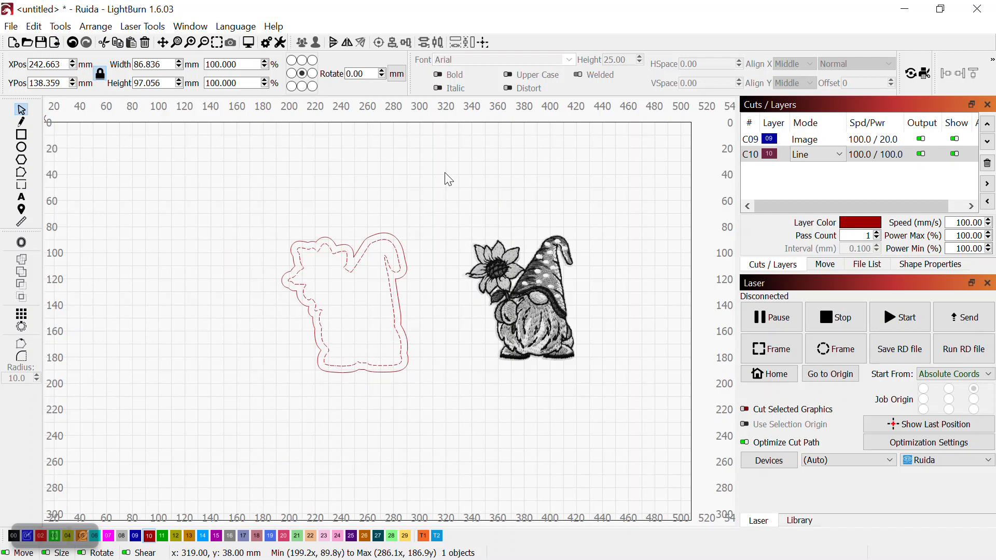
left_click(401, 245)
left_click(164, 538)
Turn off output for layer 10 and delete the inner traced outline
left_click(494, 182)
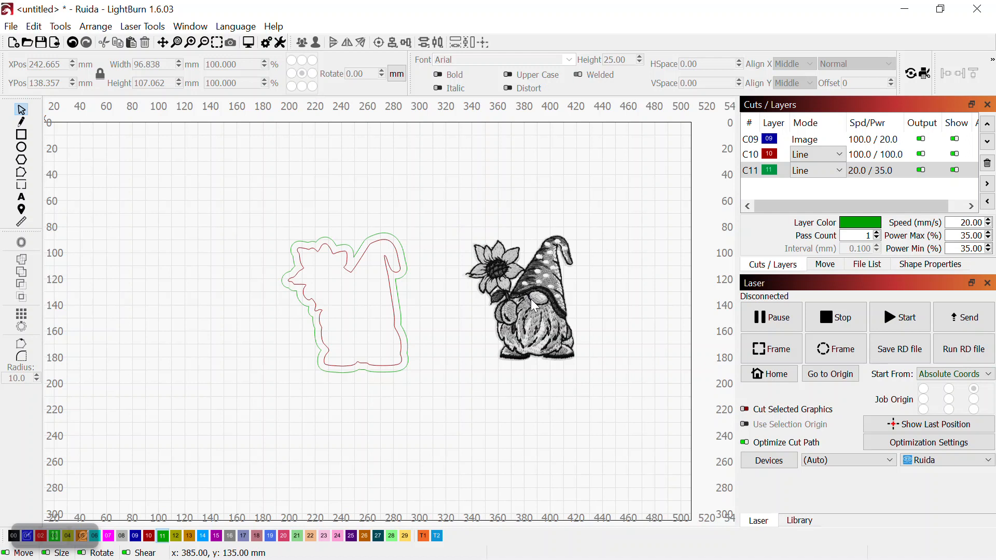
left_click(397, 249)
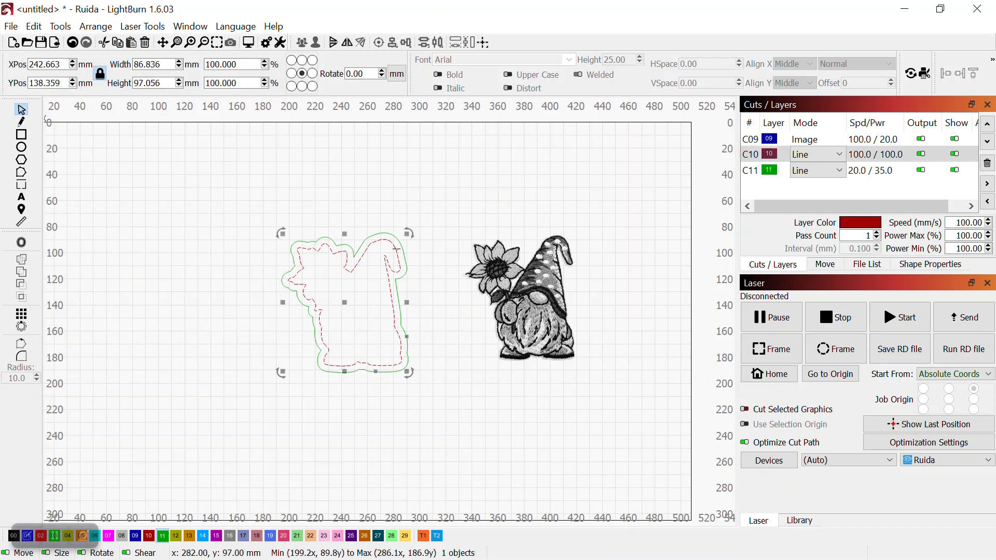
left_click(922, 155)
left_click(510, 176)
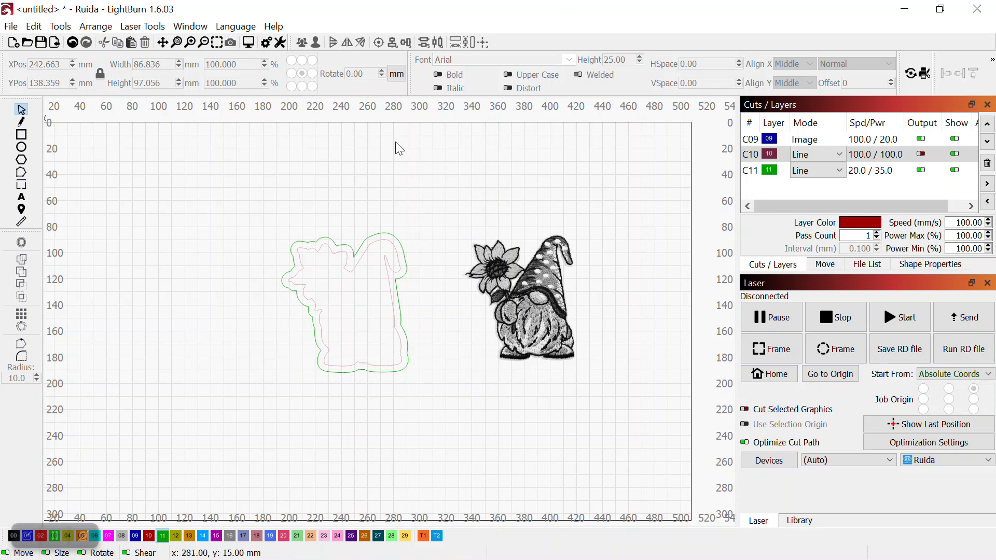
left_click(397, 251)
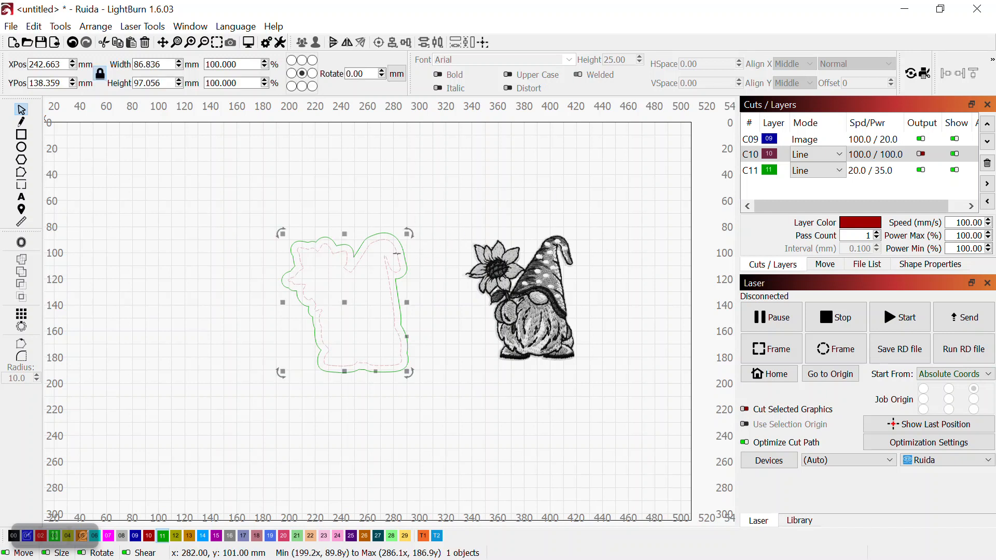
key("Delete")
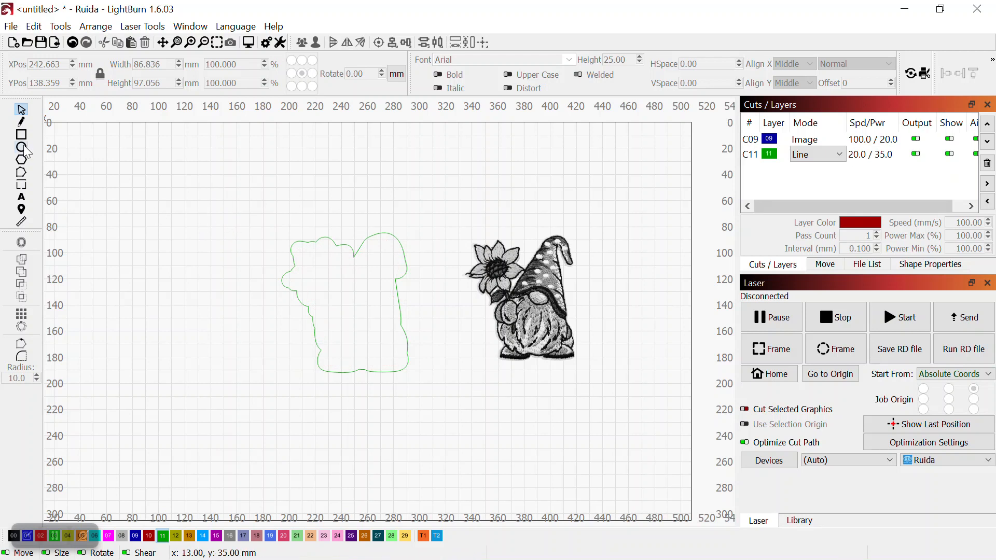
Draw an ellipse about 28 by 23 mm on the canvas
left_click_drag(239, 206, 267, 232)
key("e")
left_click_drag(121, 165, 157, 194)
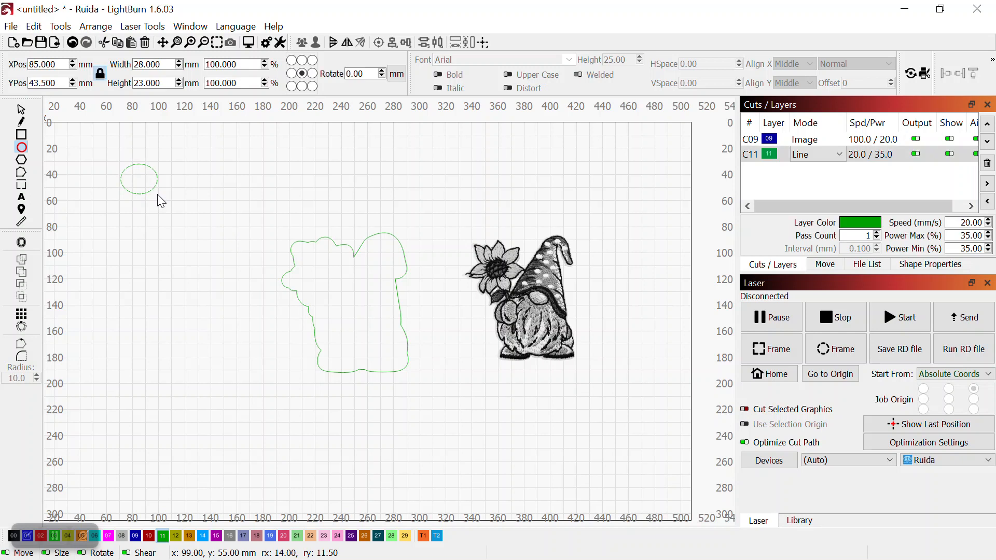
left_click(23, 110)
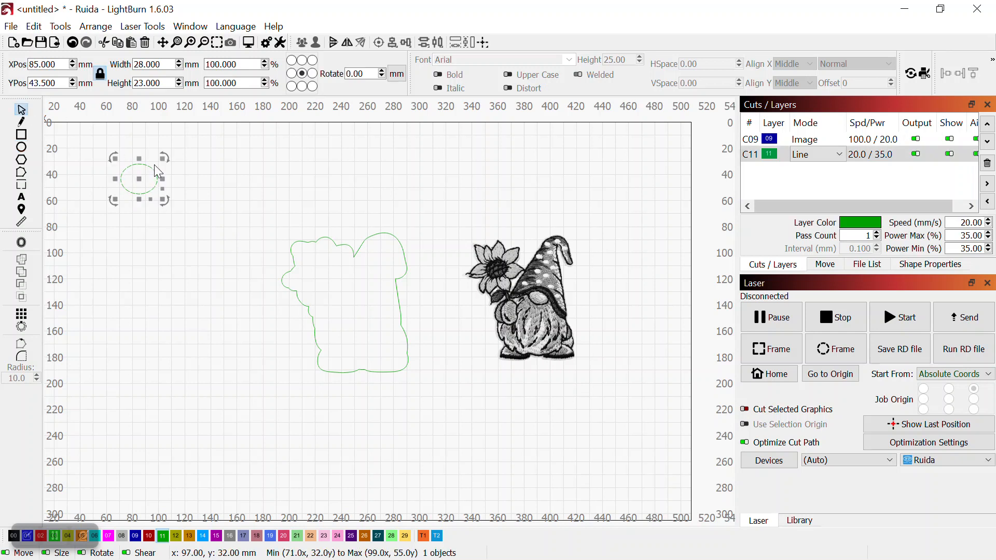
Move the ellipse onto the notch at the top of the offset outline
left_click_drag(140, 180, 358, 248)
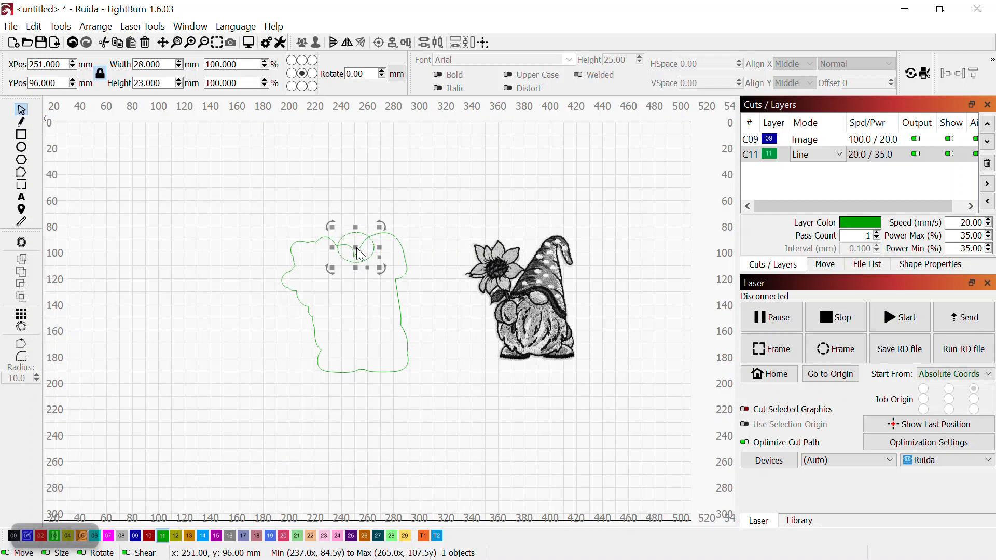
scroll(404, 255, "up", 3)
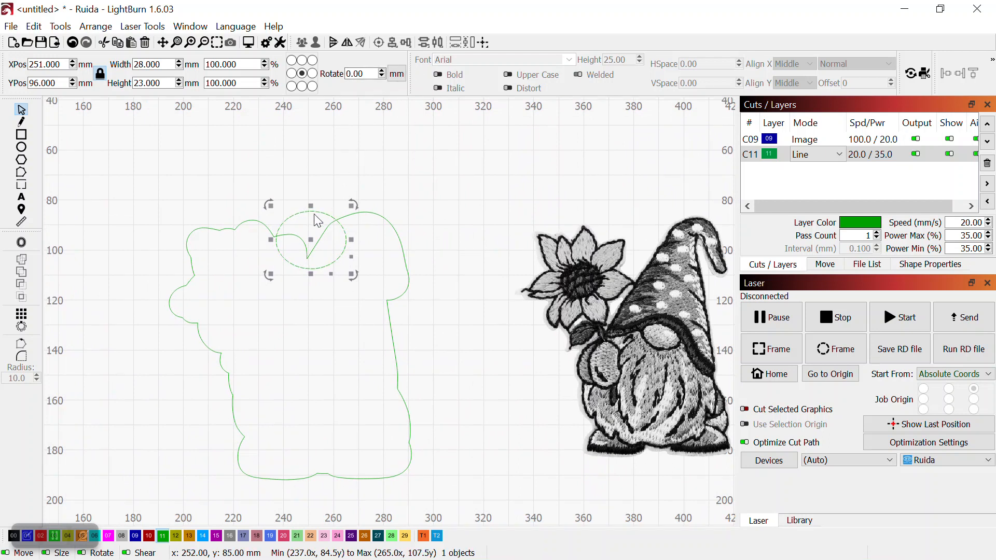
left_click_drag(318, 221, 319, 199)
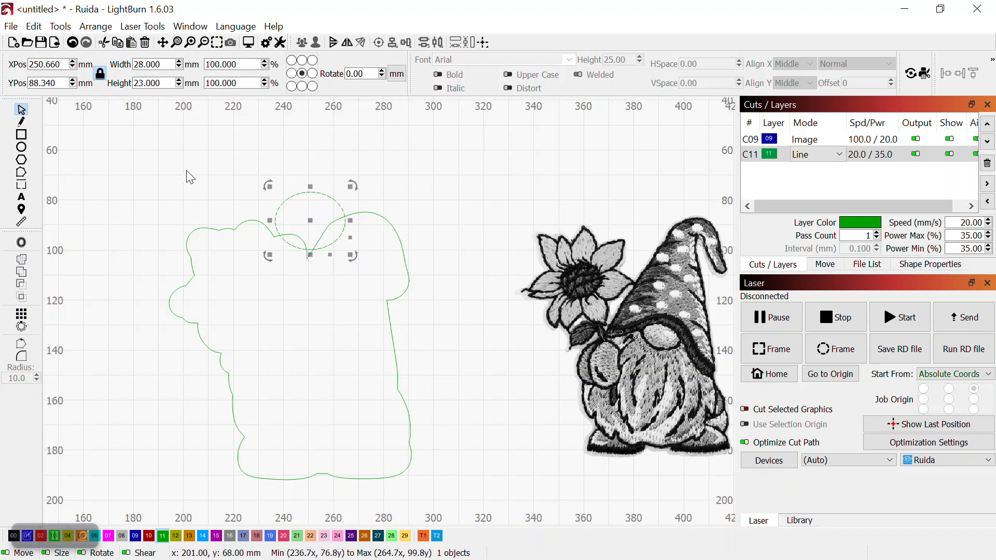
left_click(166, 210)
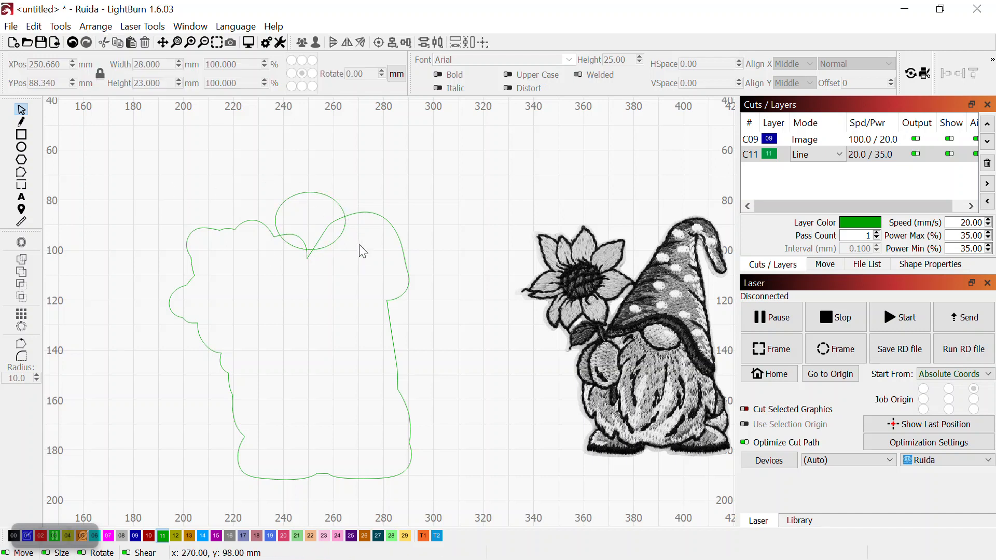
Weld the ellipse and the offset outline into a single shape
key("ctrl+a")
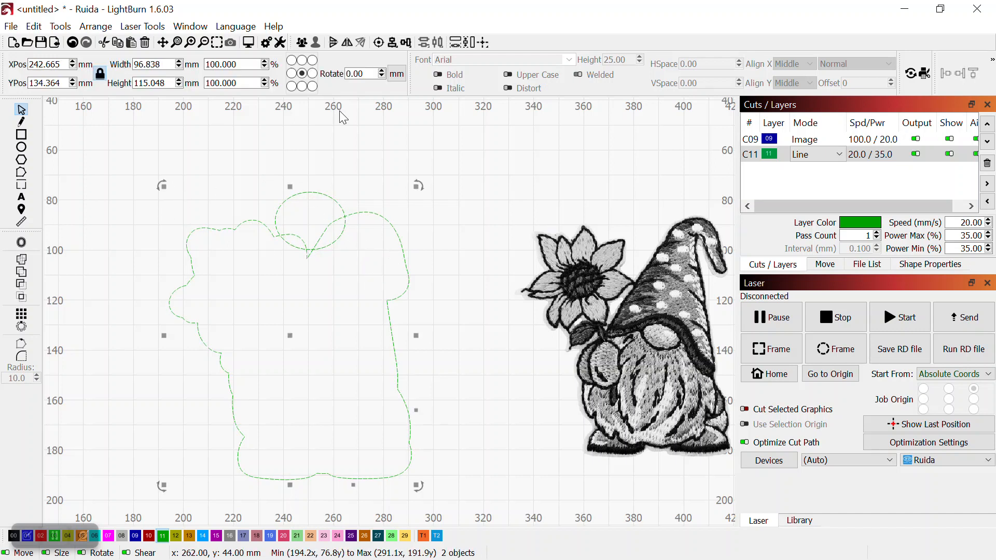
left_click(89, 29)
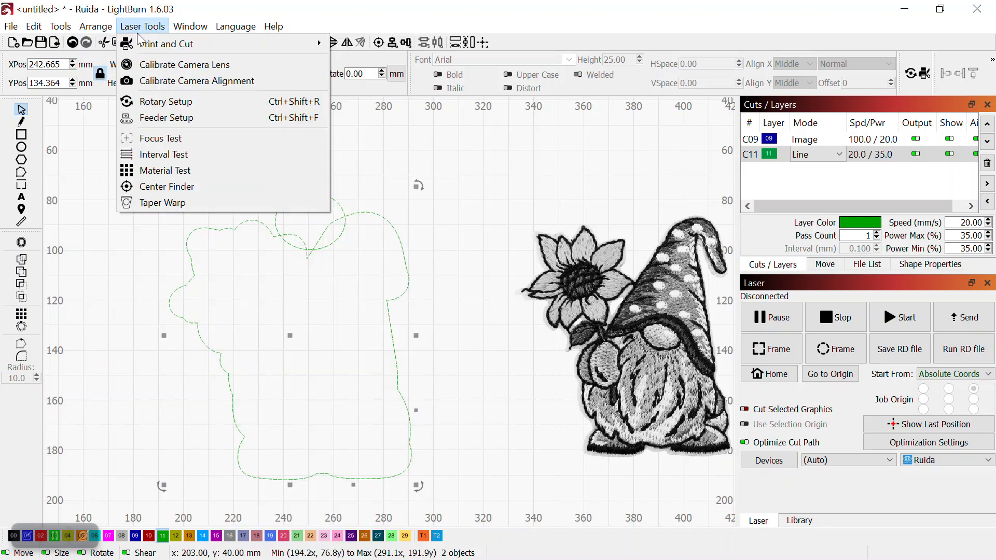
mouse_move(68, 31)
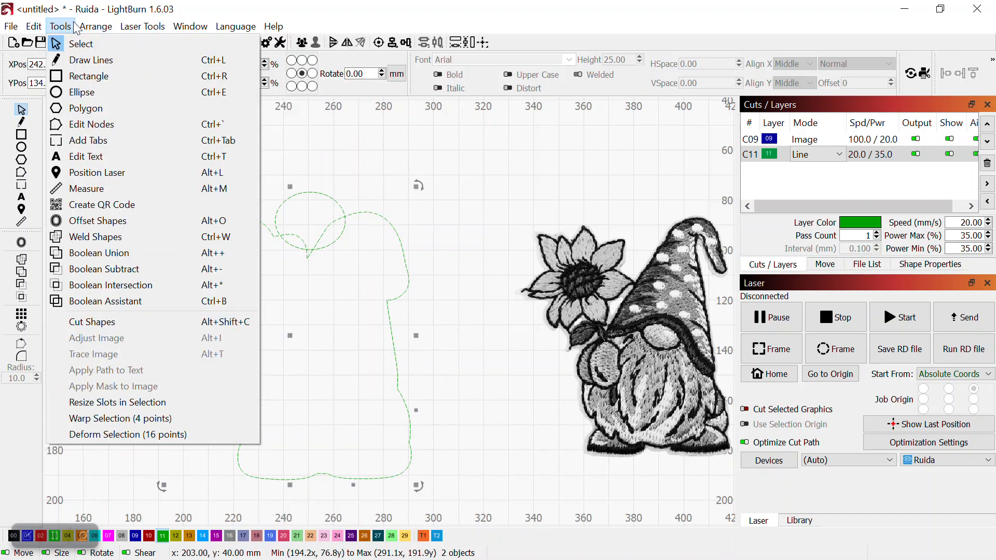
left_click(99, 235)
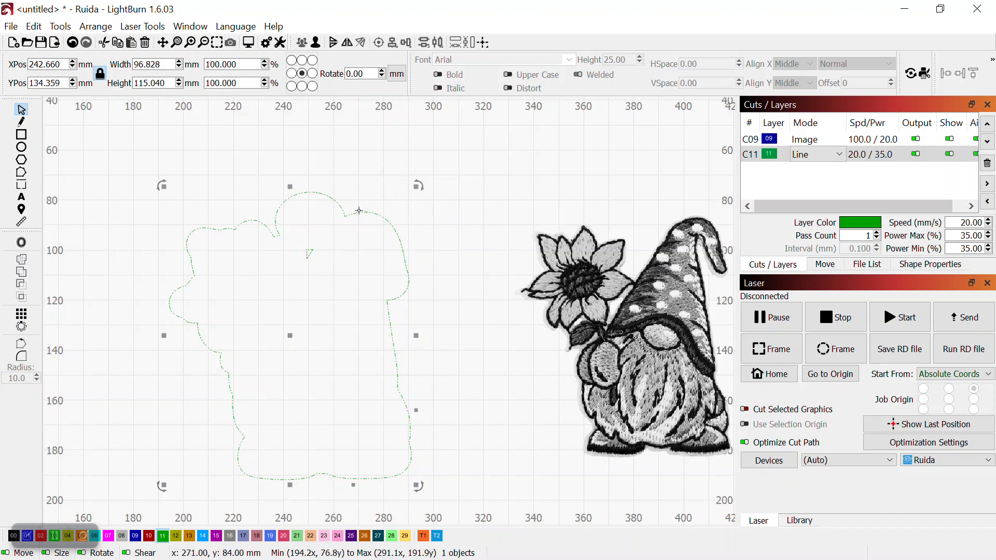
Draw a small ellipse about 11 by 8 mm and move it inside the top tab as a hanging hole
left_click(399, 147)
left_click(21, 147)
mouse_move(176, 156)
left_mouse_down()
mouse_move(203, 176)
mouse_move(260, 189)
mouse_move(249, 197)
left_mouse_up()
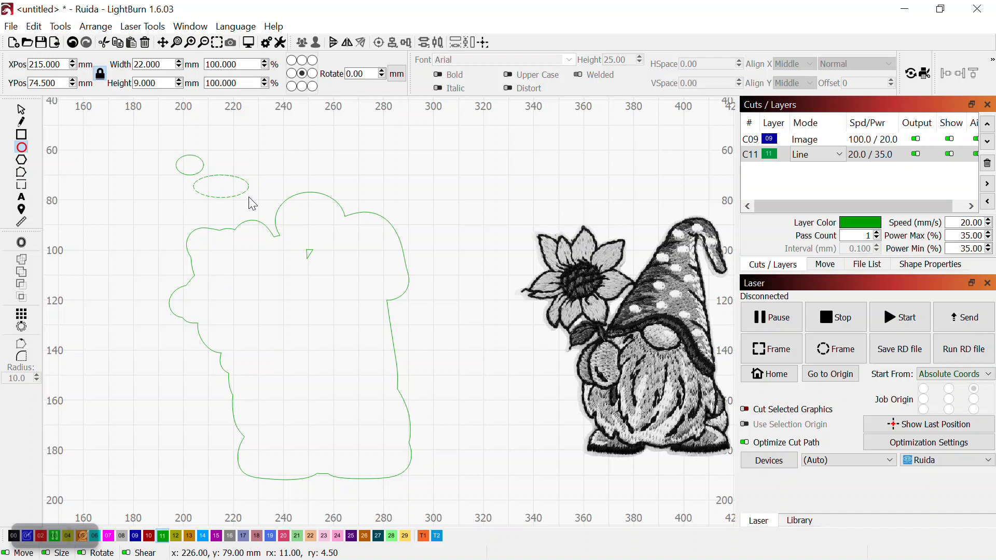
key("Delete")
left_click(20, 110)
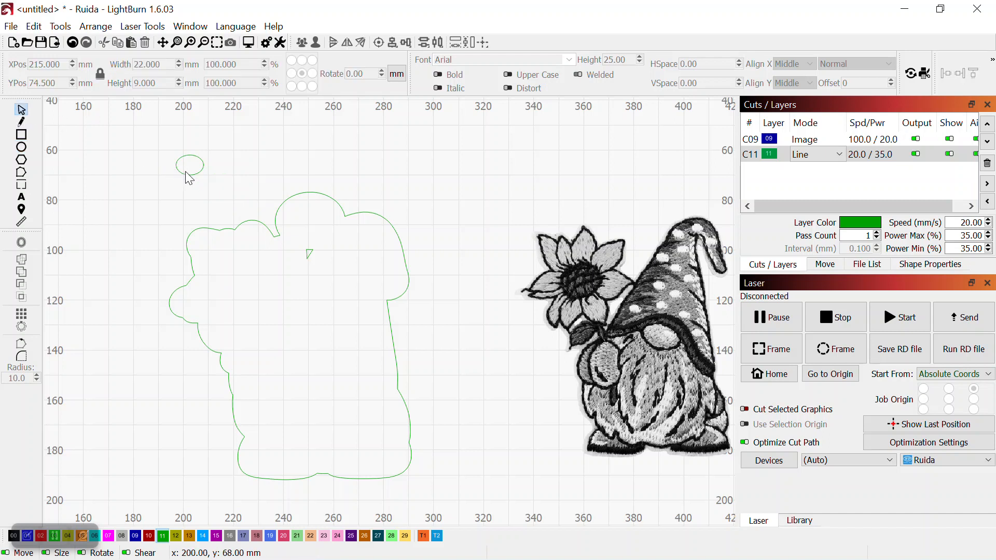
left_click_drag(189, 175, 307, 223)
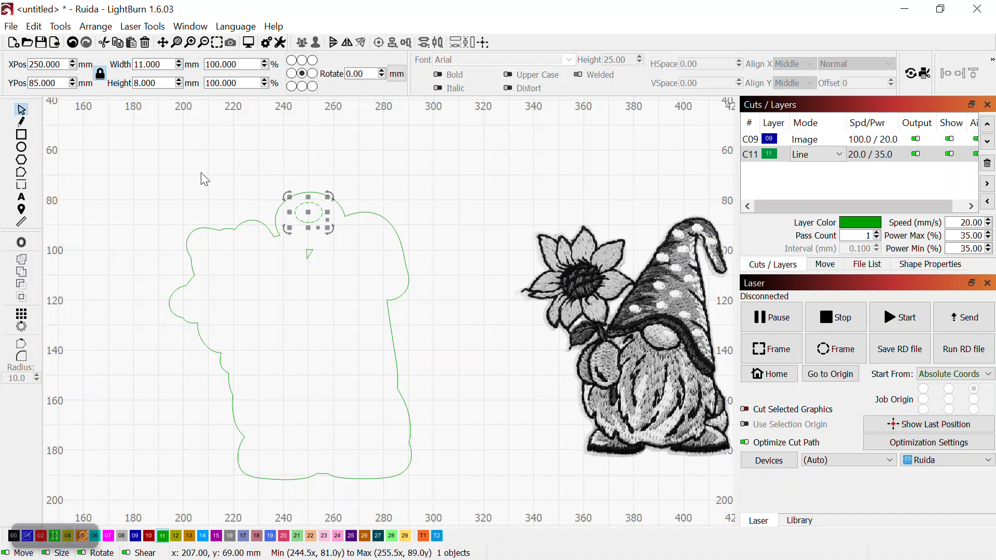
Ungroup the welded offset outline
left_click(456, 192)
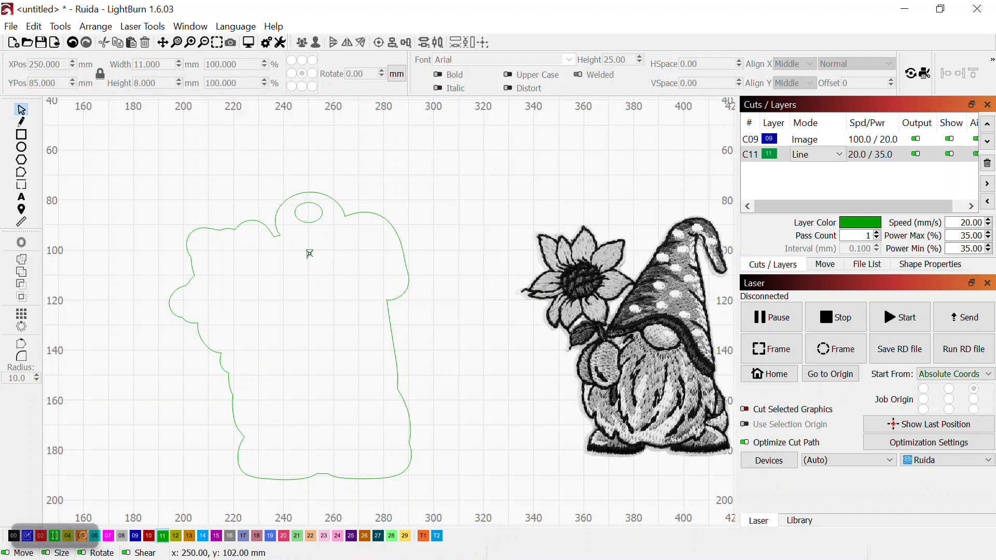
left_click(375, 213)
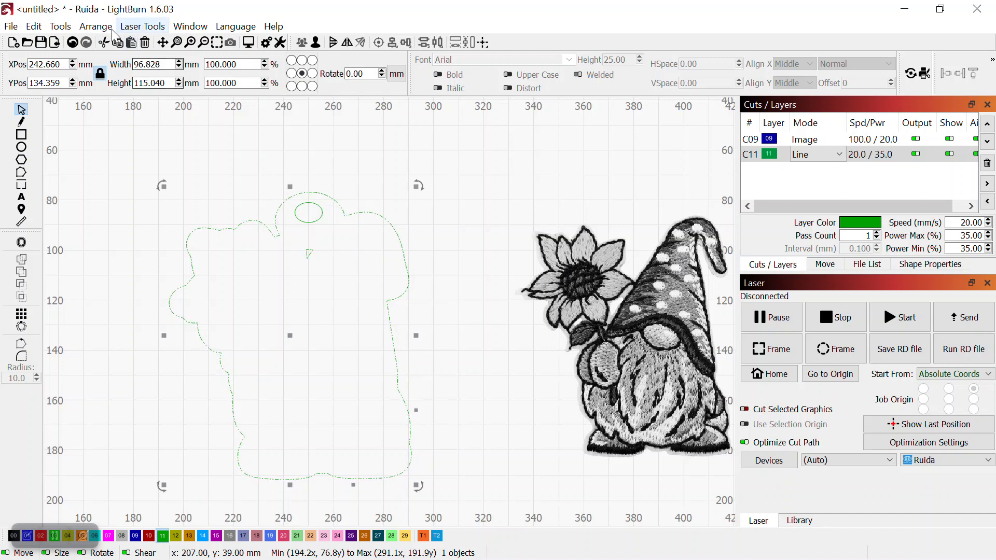
left_click(92, 27)
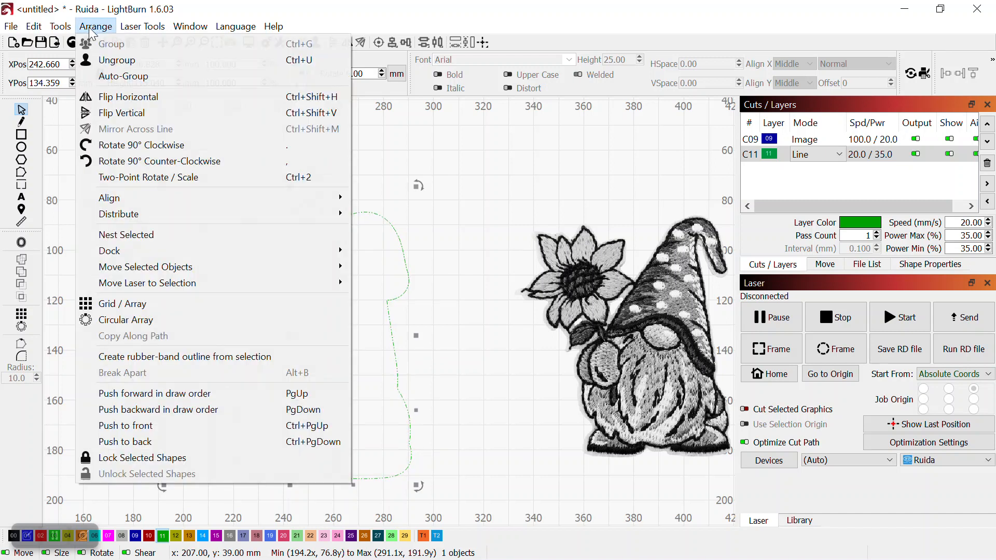
left_click(106, 61)
Delete the small stray triangle fragment inside the outline
left_click(446, 163)
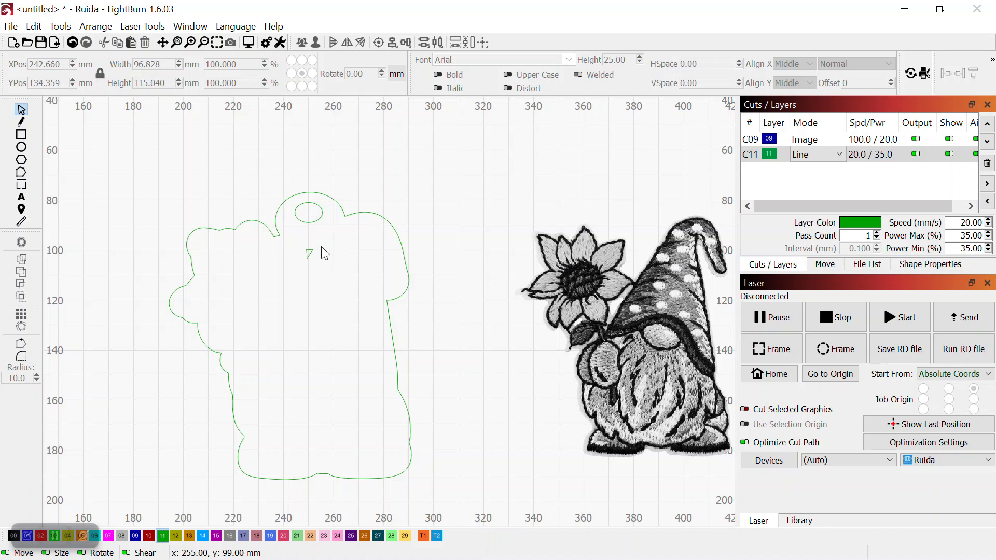
left_click(310, 253)
key("Delete")
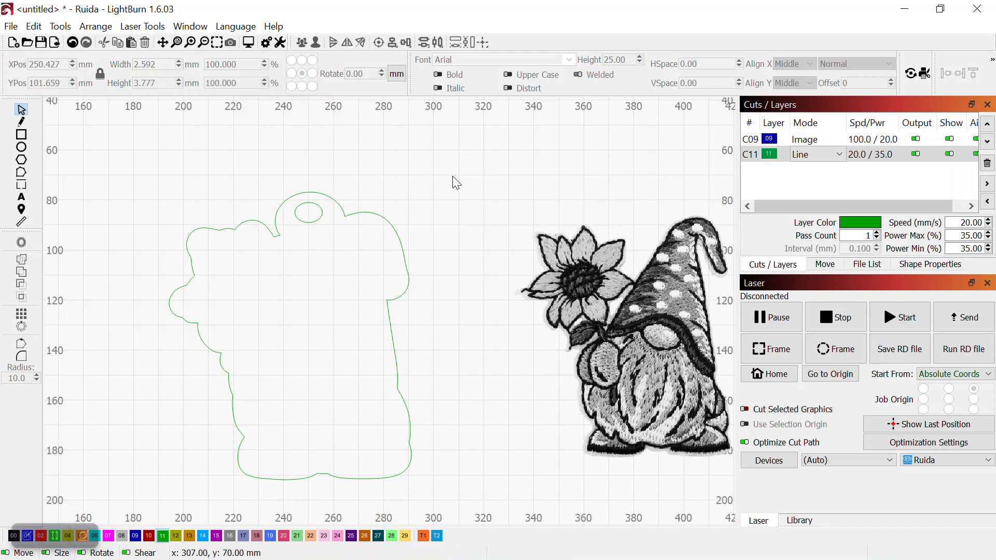
Move the gnome image onto the canvas so it sits centred inside the cut outline
left_click_drag(646, 338, 310, 344)
left_click_drag(315, 354, 318, 357)
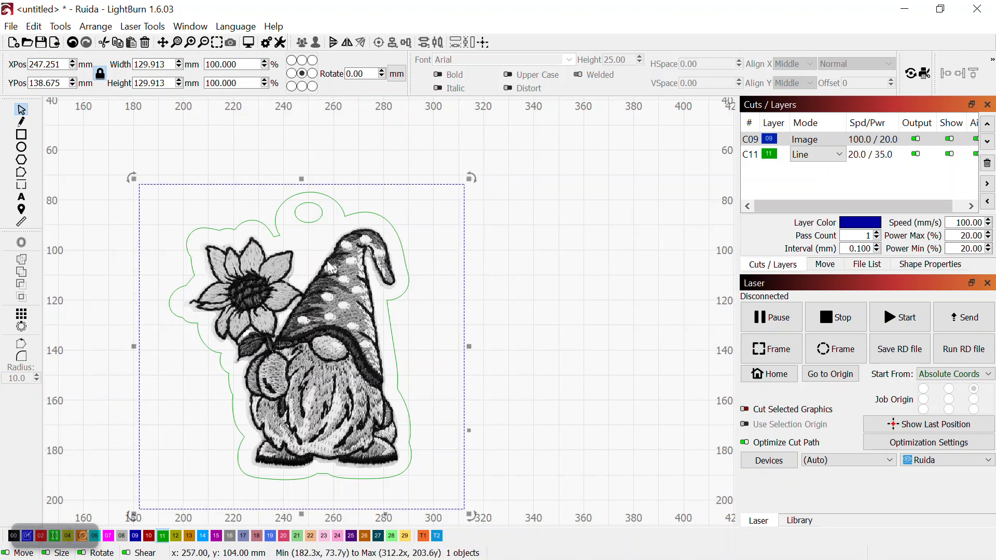
left_click(611, 254)
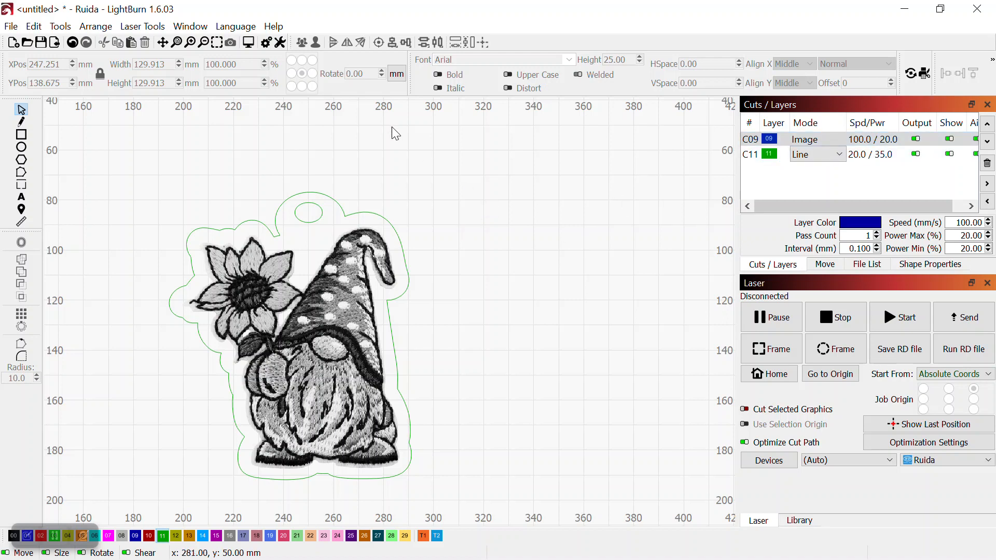
Open the image layer's cut settings, review the image mode options, and close without changes
left_click(348, 318)
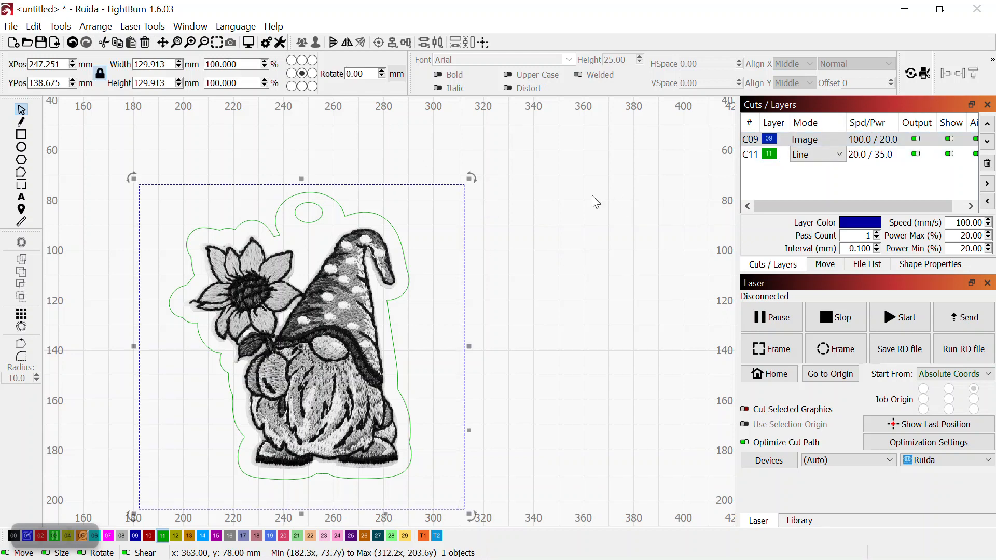
double_click(809, 141)
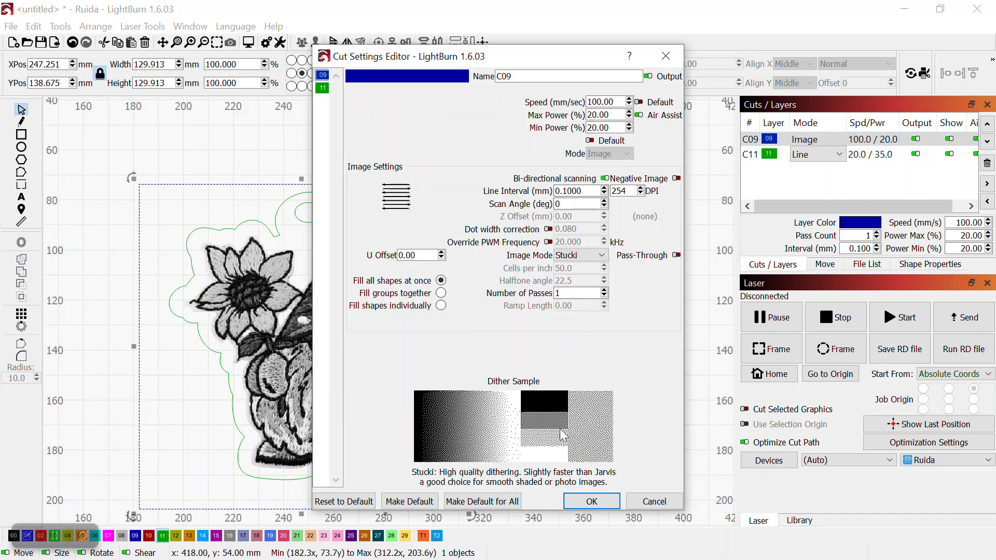
left_click(604, 254)
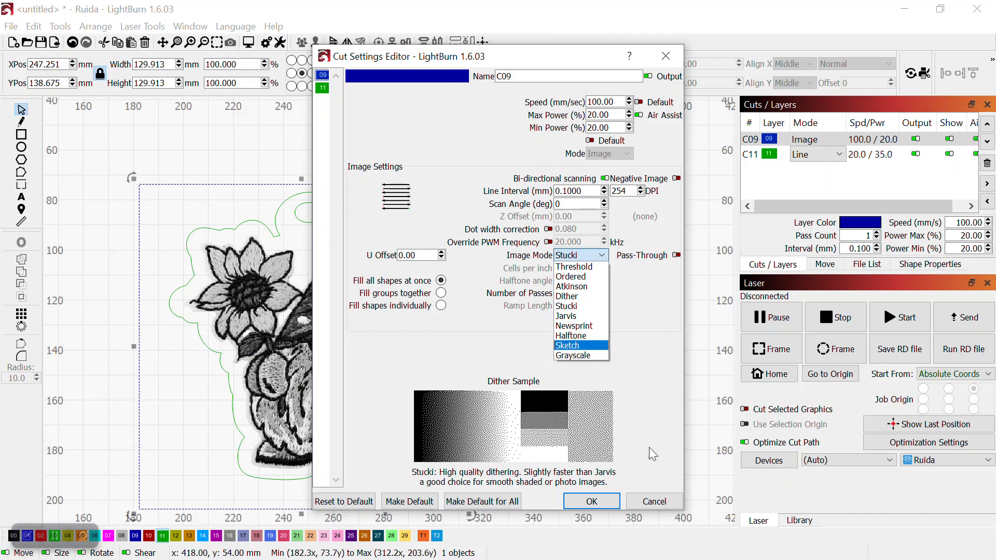
left_click(654, 501)
left_click(195, 148)
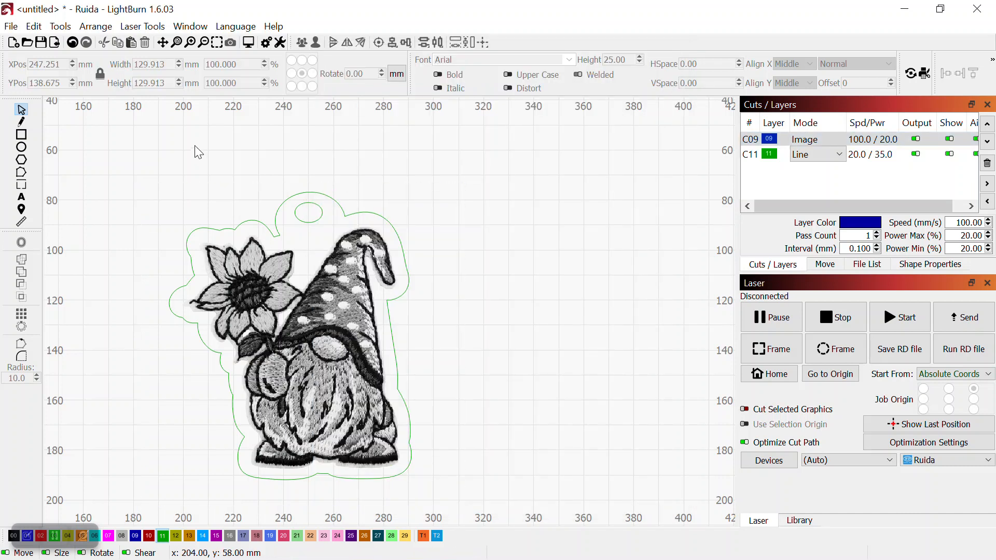
left_click(11, 26)
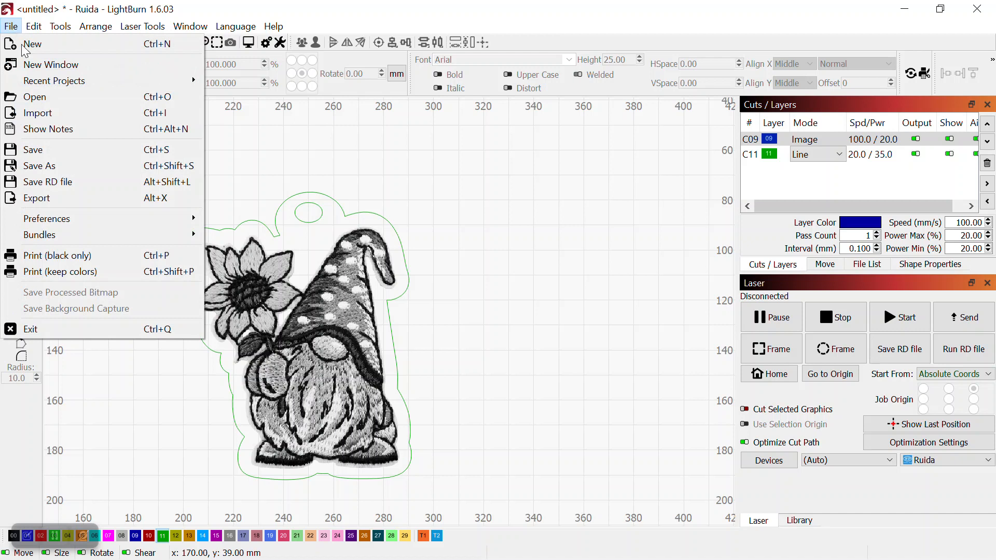
left_click(39, 203)
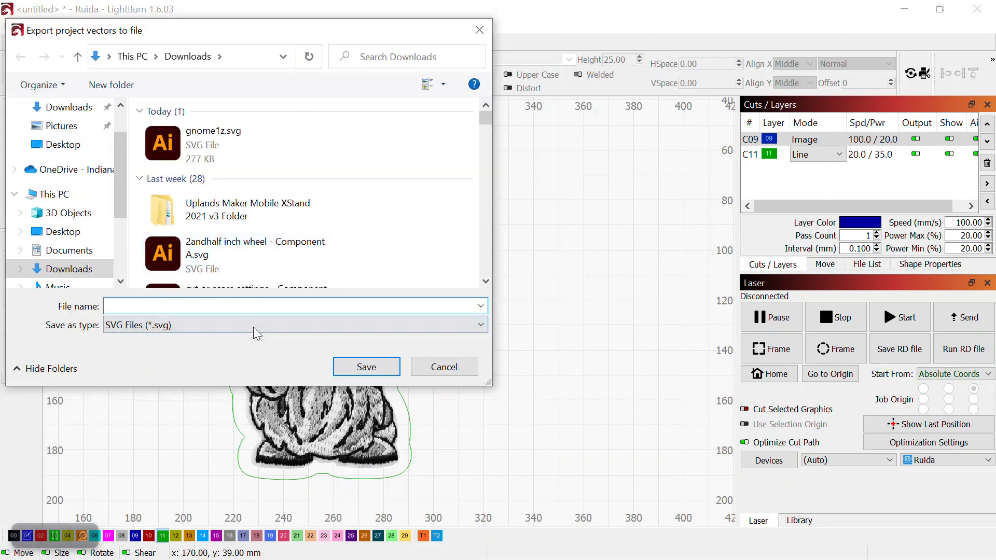
left_click(444, 367)
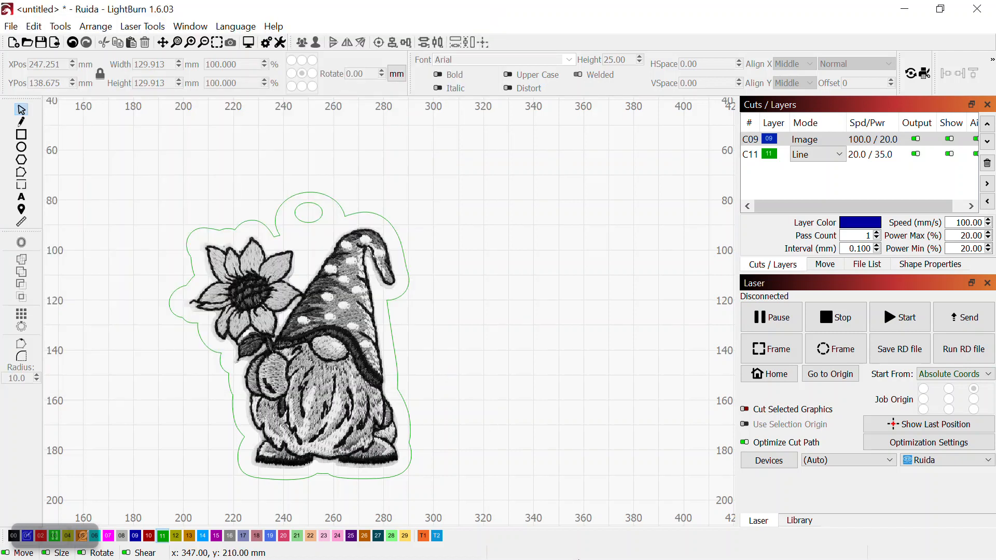
Switch to the Glowforge web app and review the engrave and cut settings of the gnome1z design
left_click(904, 9)
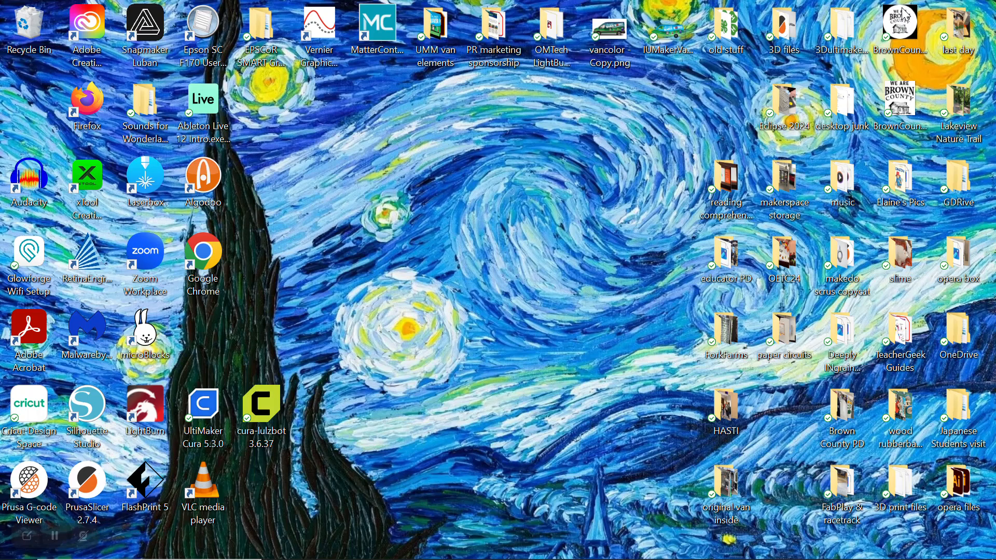
left_click(557, 550)
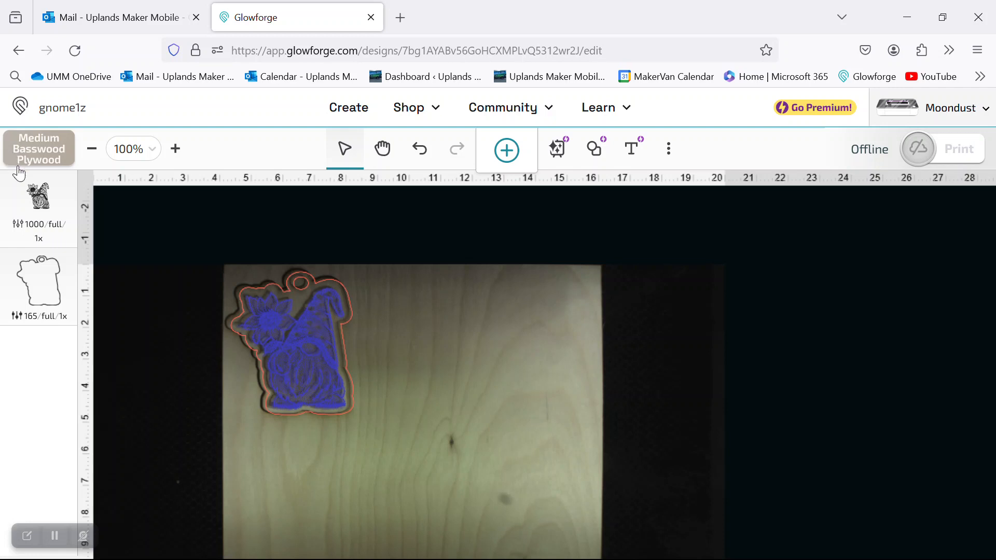
left_click(42, 198)
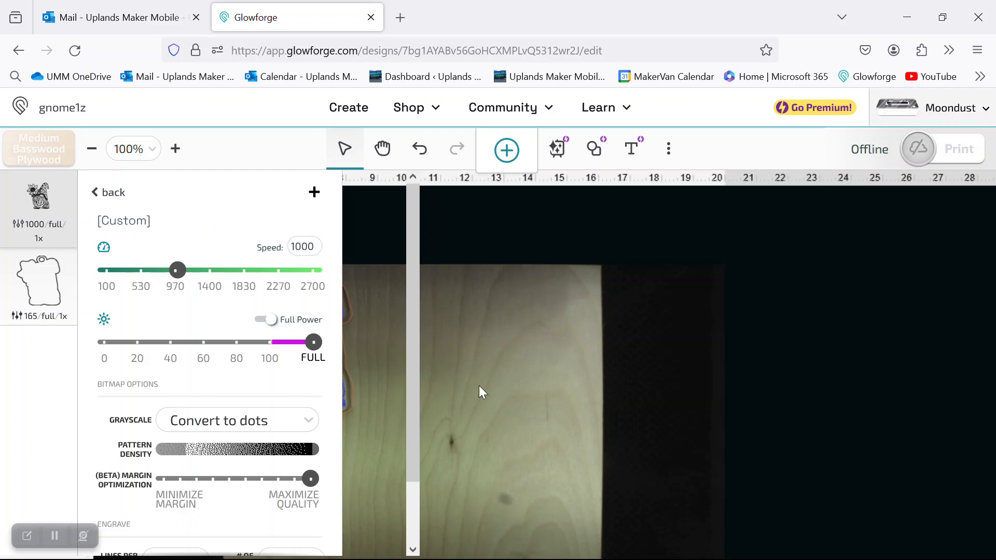
left_click(16, 420)
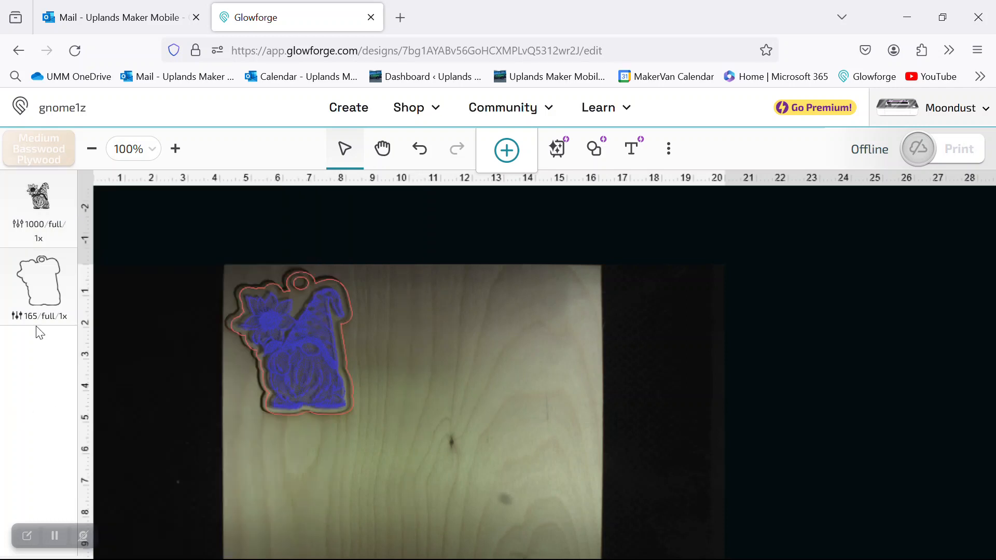
left_click(43, 275)
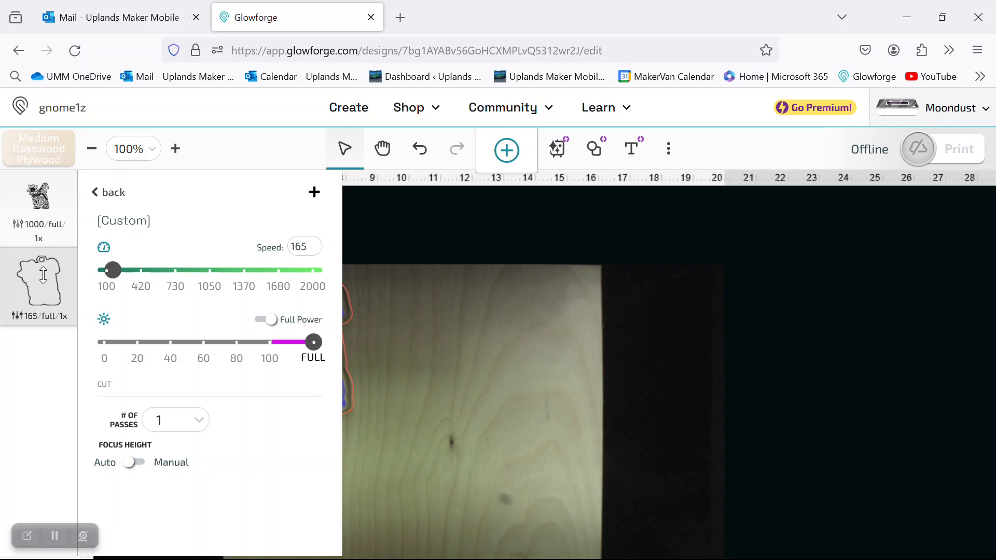
left_click(446, 359)
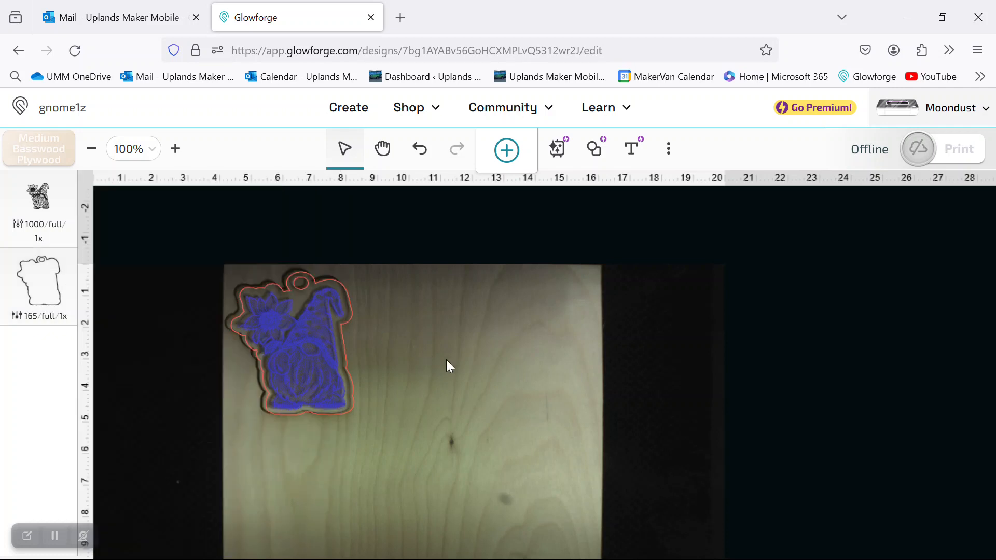